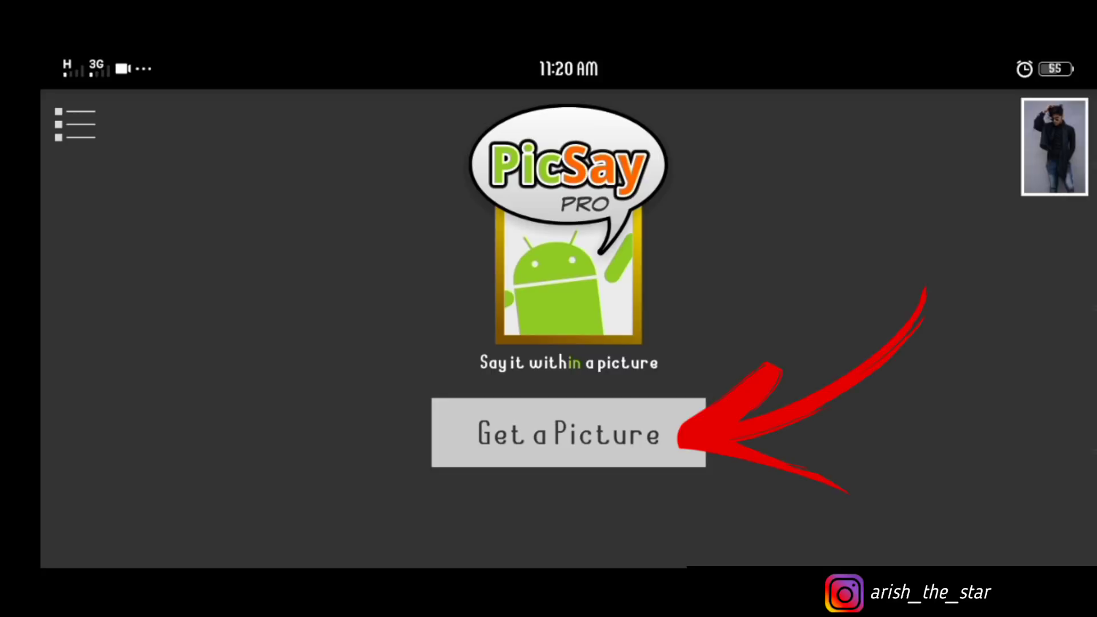
- Import the photo of the man in black from the PicSayPro folder into the editor
left_click(568, 432)
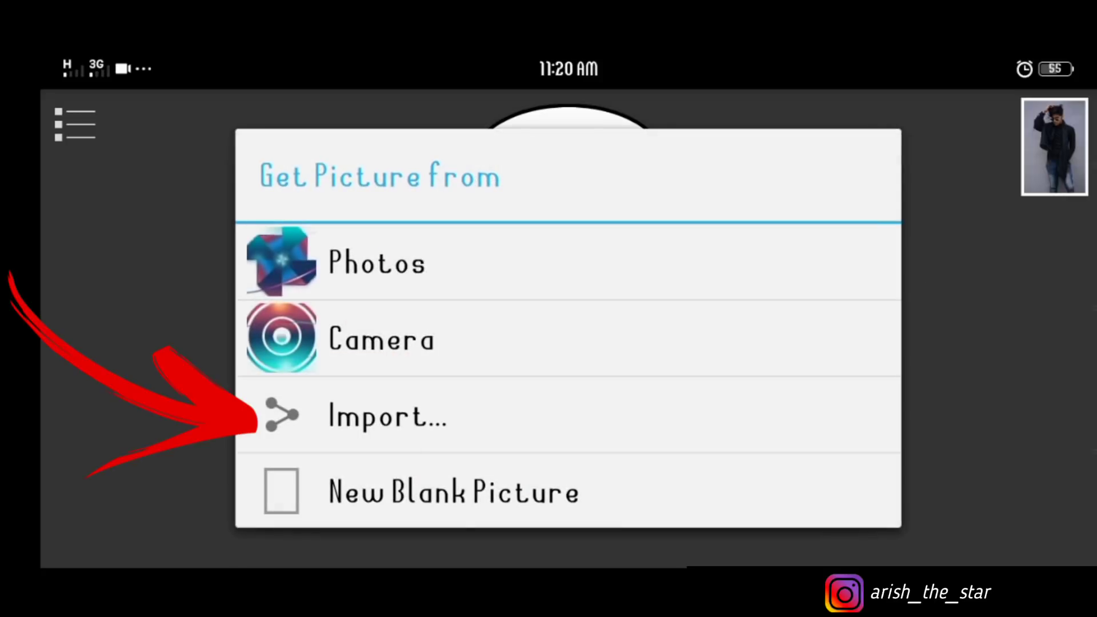
left_click(387, 415)
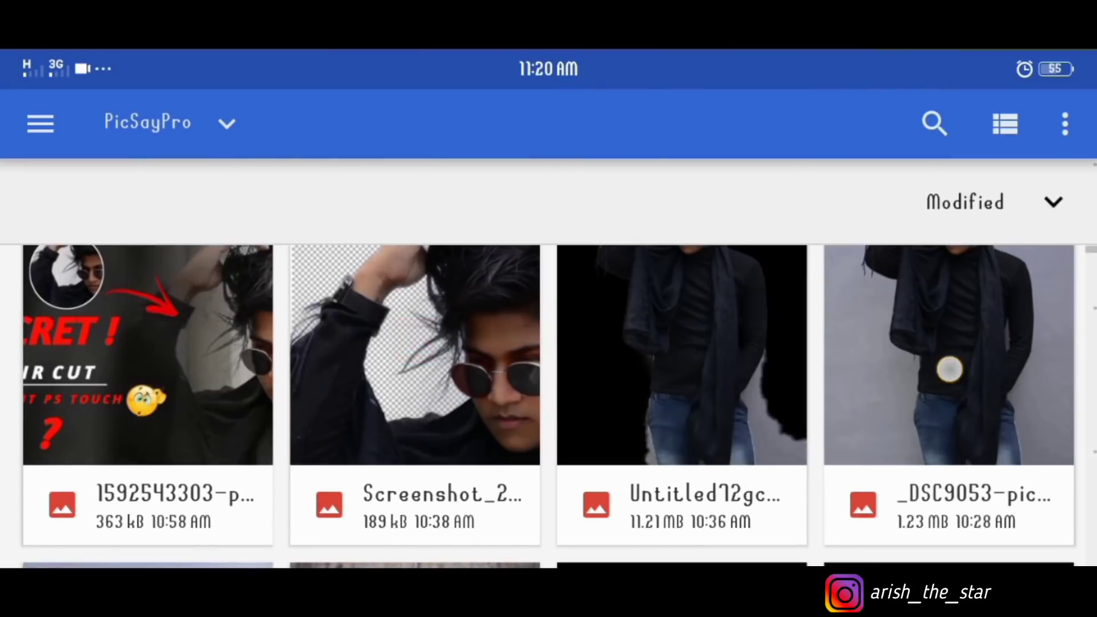
left_click(948, 370)
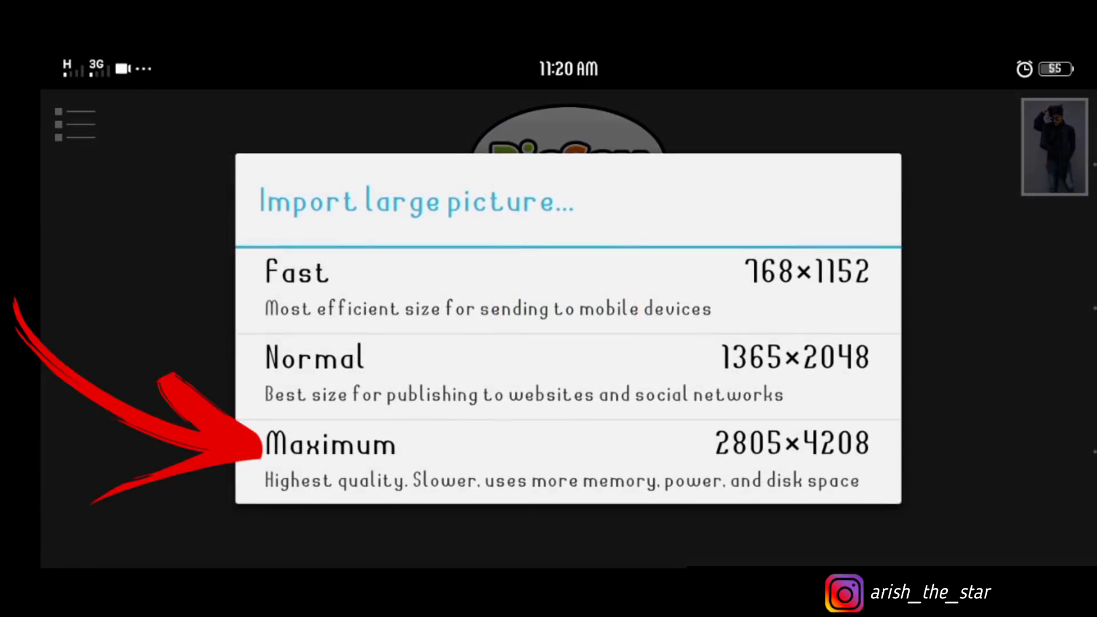
left_click(568, 455)
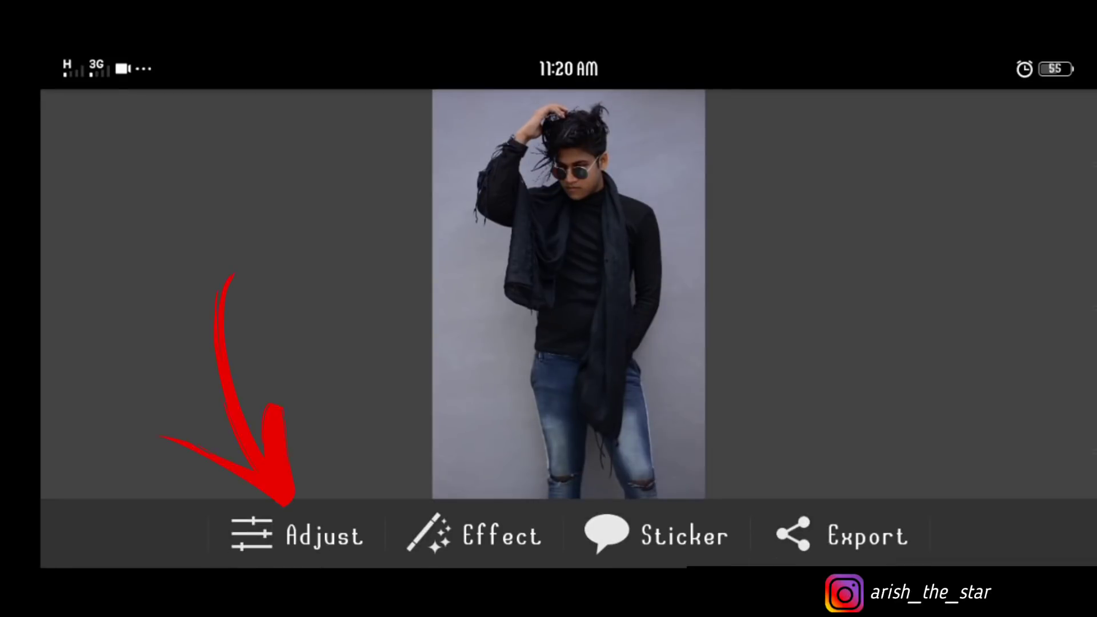
- Choose Paint Mask / Selection from the bottom of the Adjust list
left_click(280, 560)
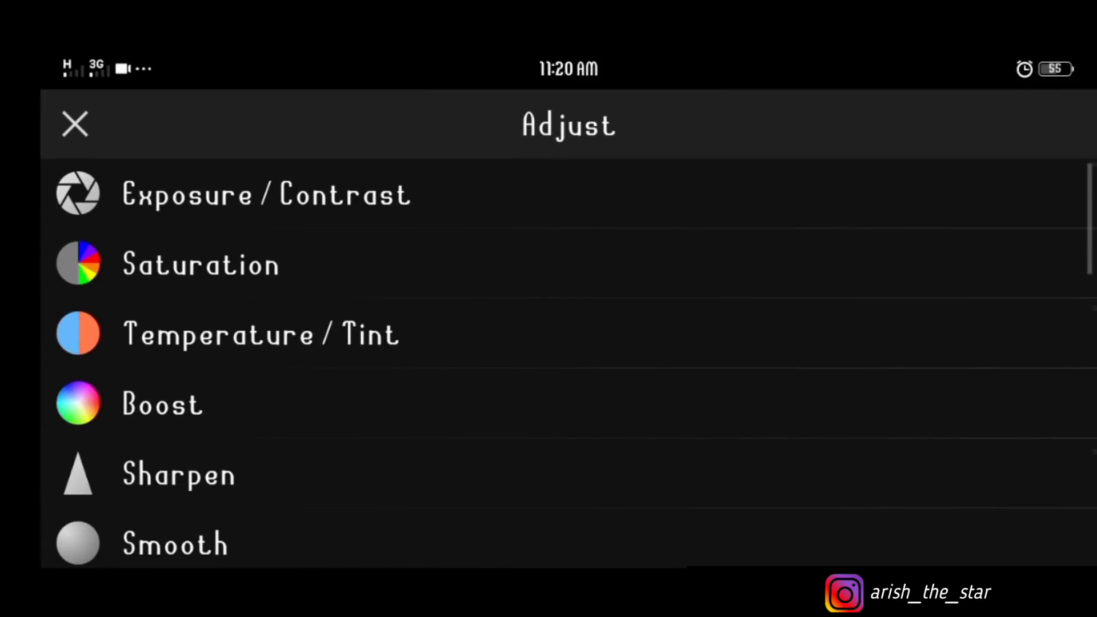
scroll(568, 365, "down", 10)
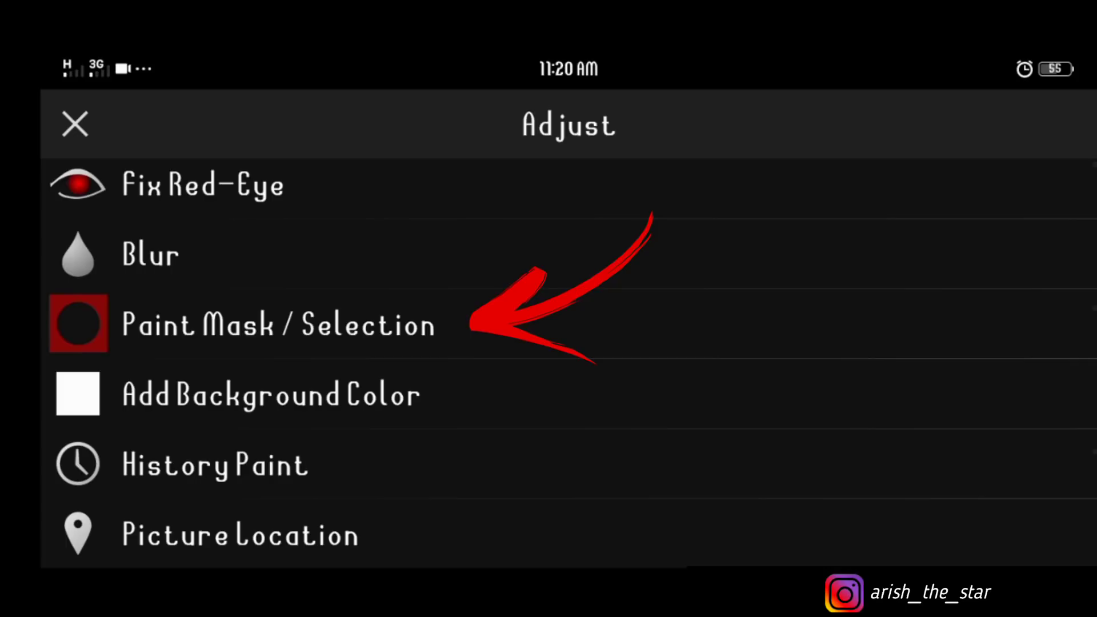
left_click(835, 319)
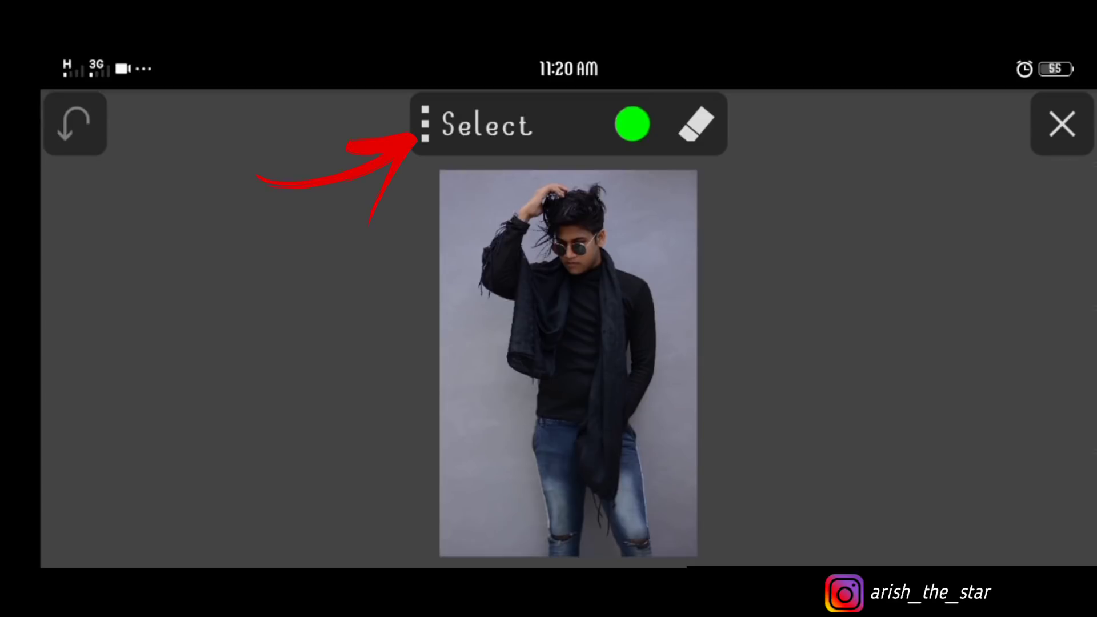
- Switch the selection mode to Mask so the whole portrait is covered in red
left_click(424, 124)
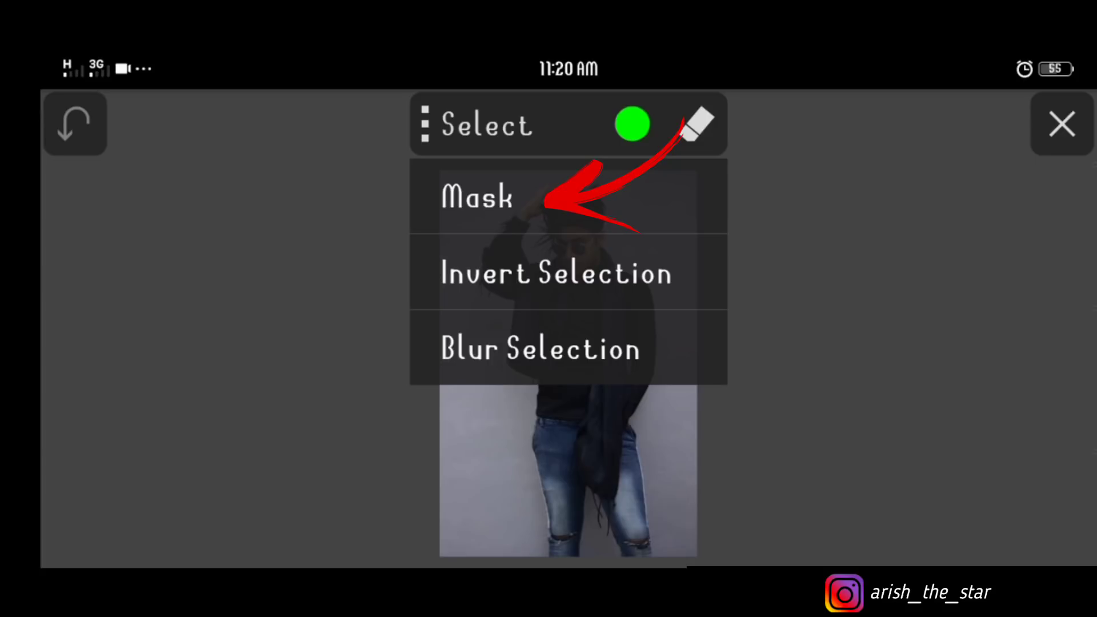
left_click(477, 196)
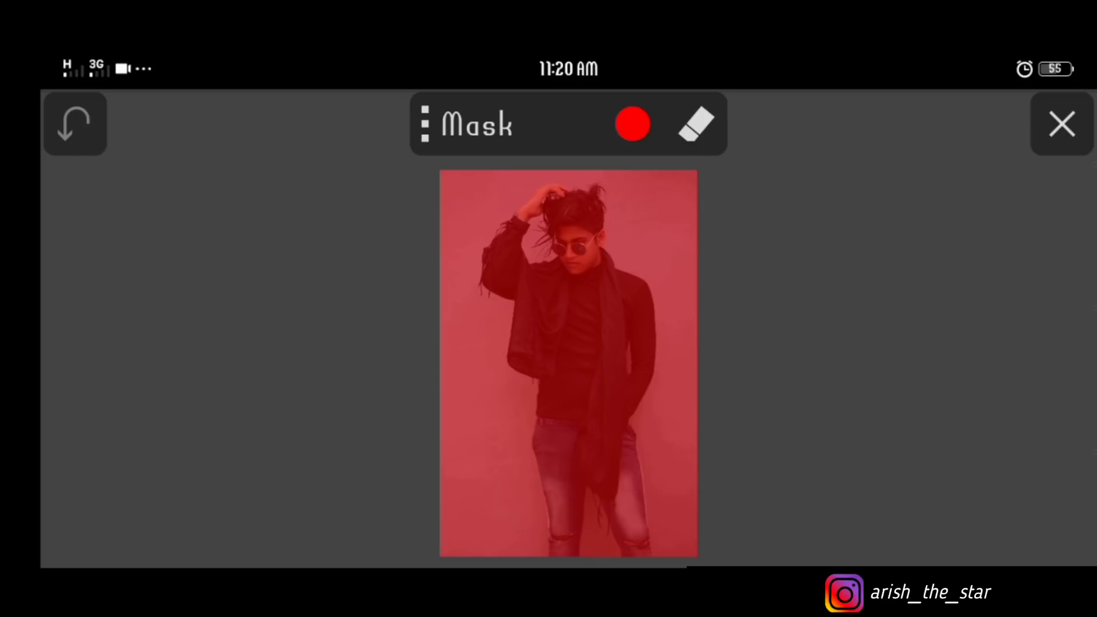
scroll(817, 350, "down", 5)
- Wipe the red mask off the whole photo with the eraser at full size and strength
left_click(697, 123)
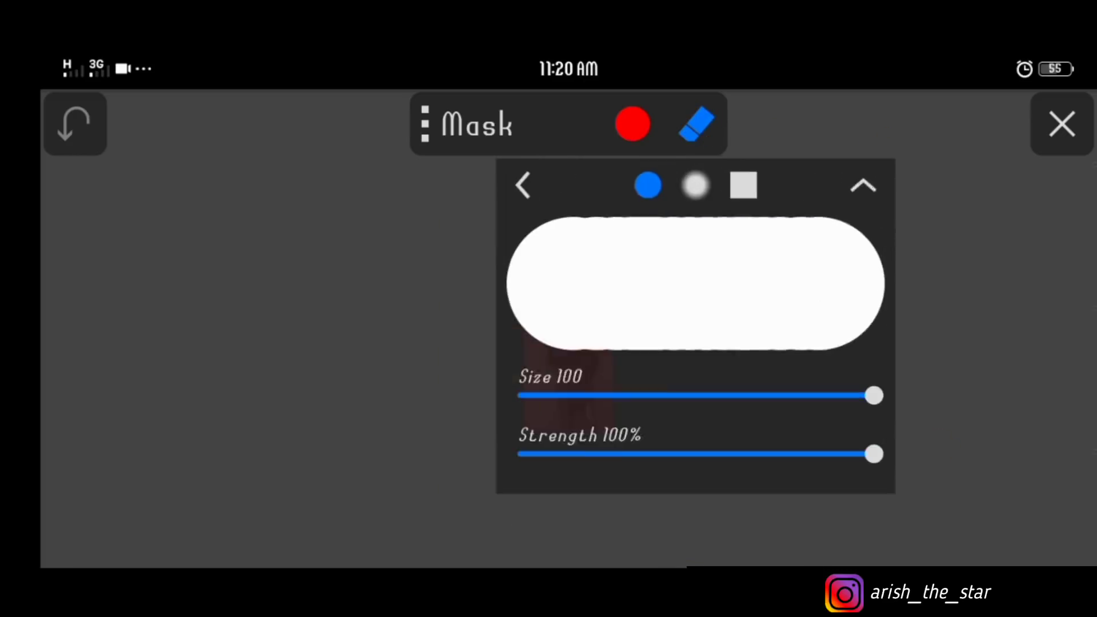
left_click(711, 109)
mouse_move(614, 412)
left_mouse_down()
mouse_move(610, 299)
mouse_move(511, 373)
left_mouse_up()
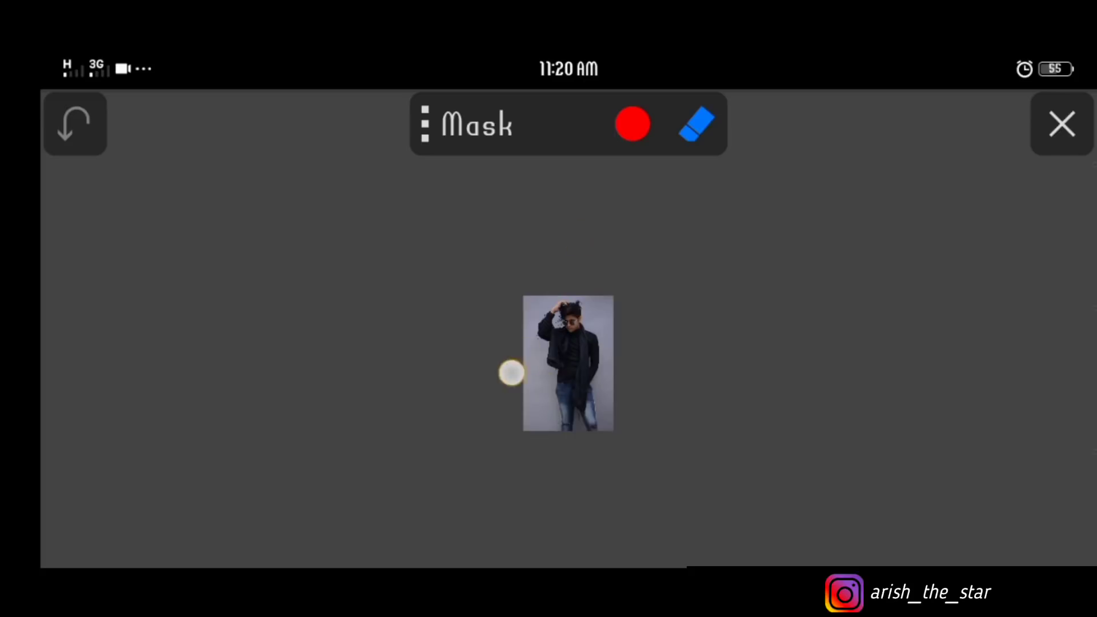
- Zoom in and paint the red mask over the raised hand, sleeve and dark clothing
scroll(1038, 465, "up", 3)
scroll(666, 354, "up", 3)
scroll(814, 480, "up", 5)
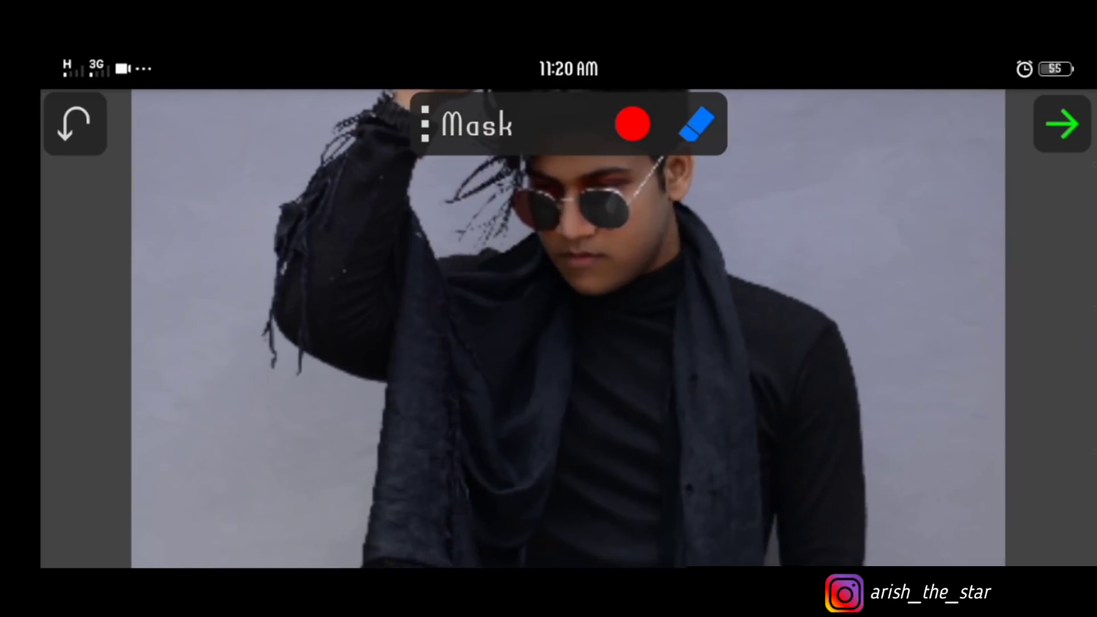
scroll(814, 480, "up", 3)
scroll(680, 418, "up", 1)
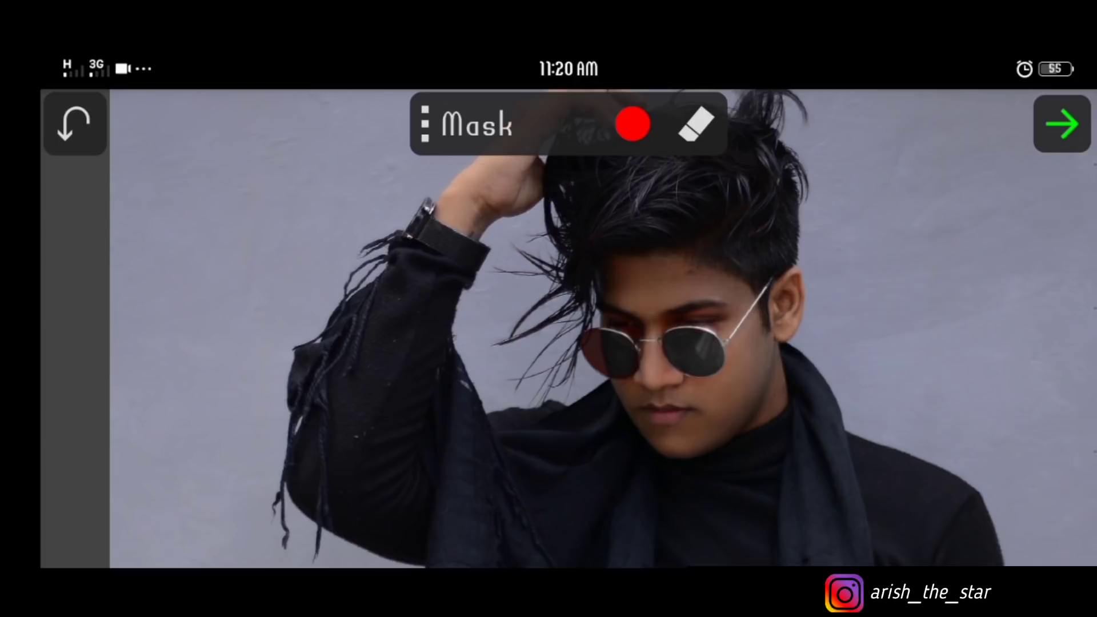
scroll(775, 376, "up", 3)
scroll(773, 354, "up", 2)
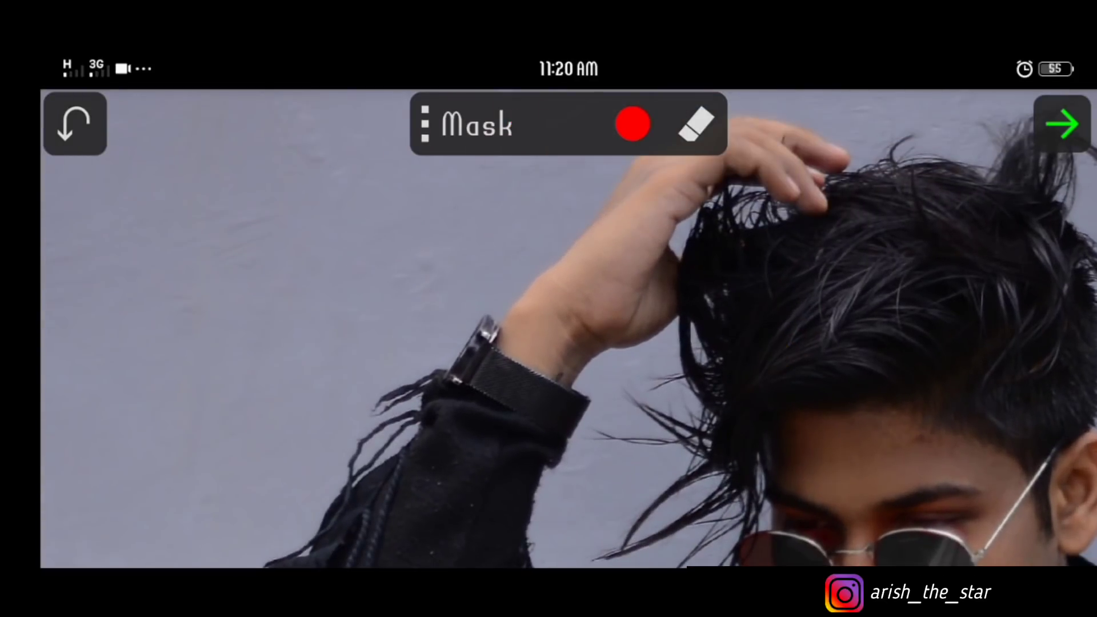
scroll(743, 343, "up", 3)
left_click_drag(612, 457, 948, 238)
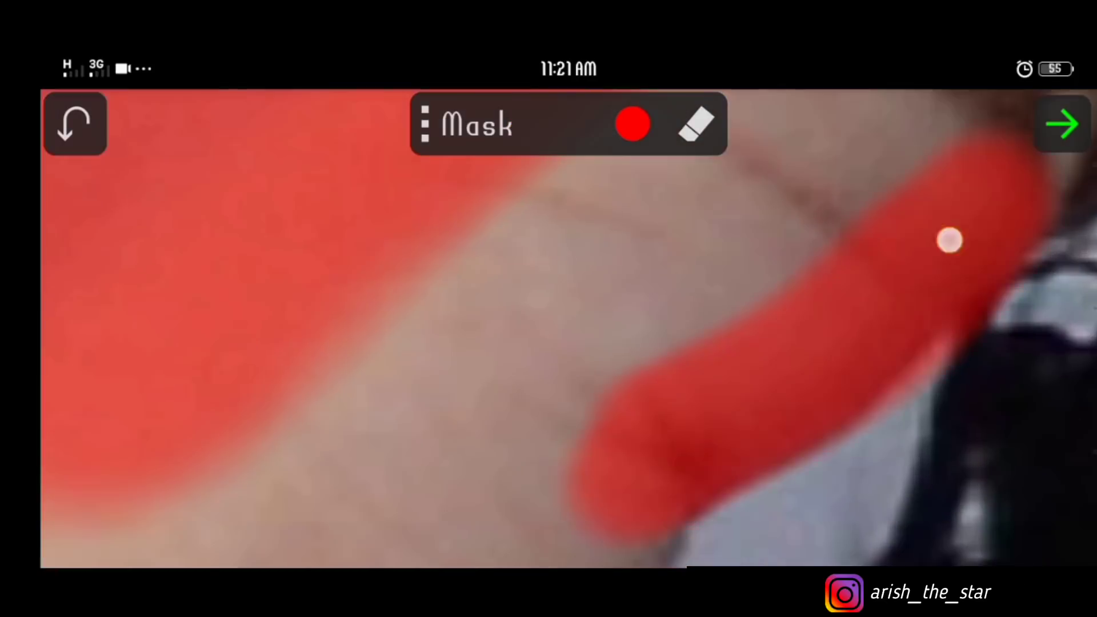
scroll(754, 400, "up", 2)
scroll(756, 420, "down", 3)
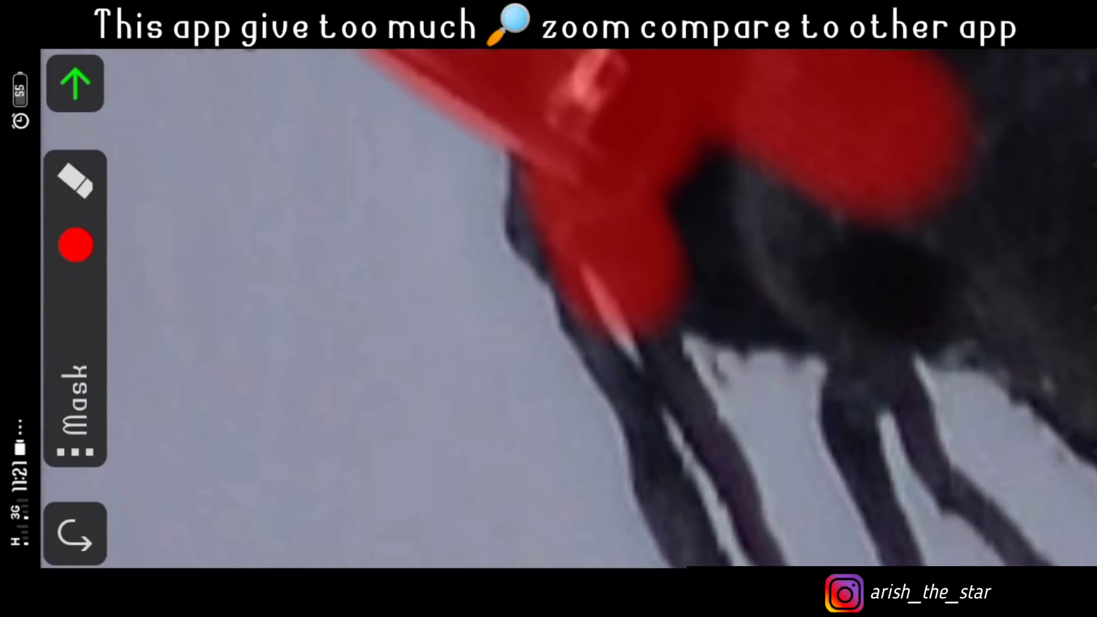
left_click_drag(577, 258, 1015, 427)
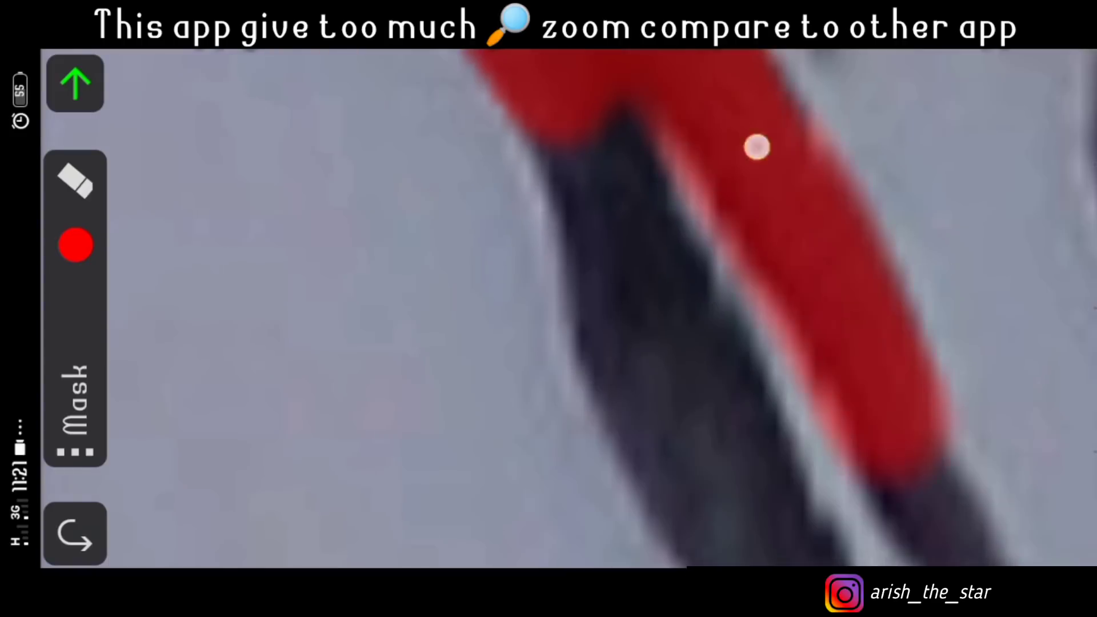
mouse_move(757, 147)
left_mouse_down()
mouse_move(633, 236)
mouse_move(685, 363)
left_mouse_up()
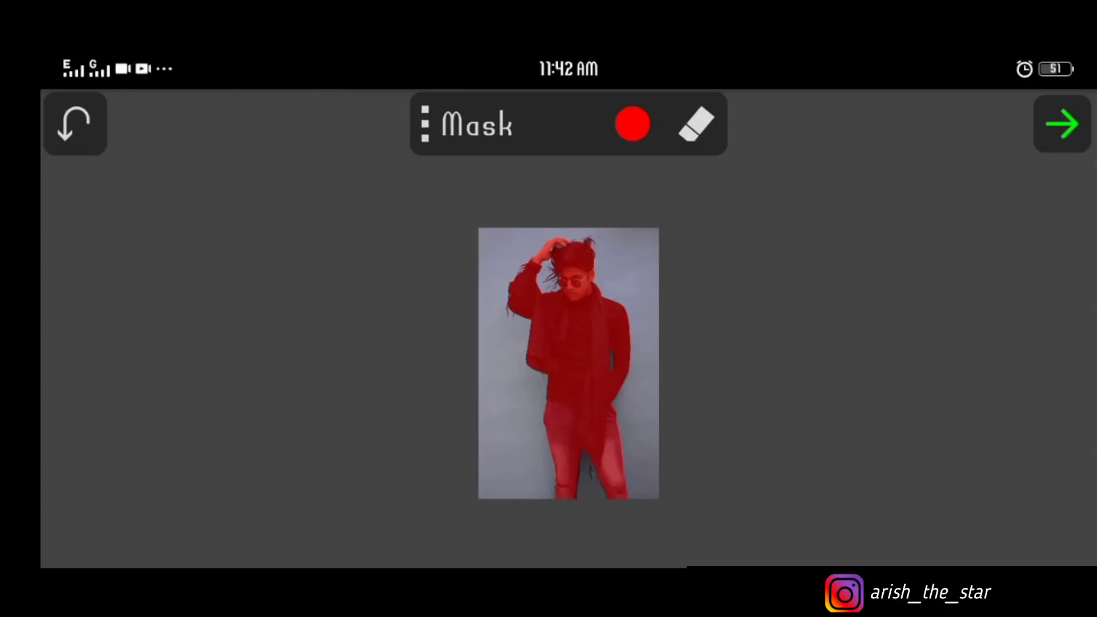
- Zoom in and back out to check the mask edges around the whole figure
scroll(628, 280, "up", 5)
scroll(628, 269, "up", 2)
scroll(597, 248, "up", 5)
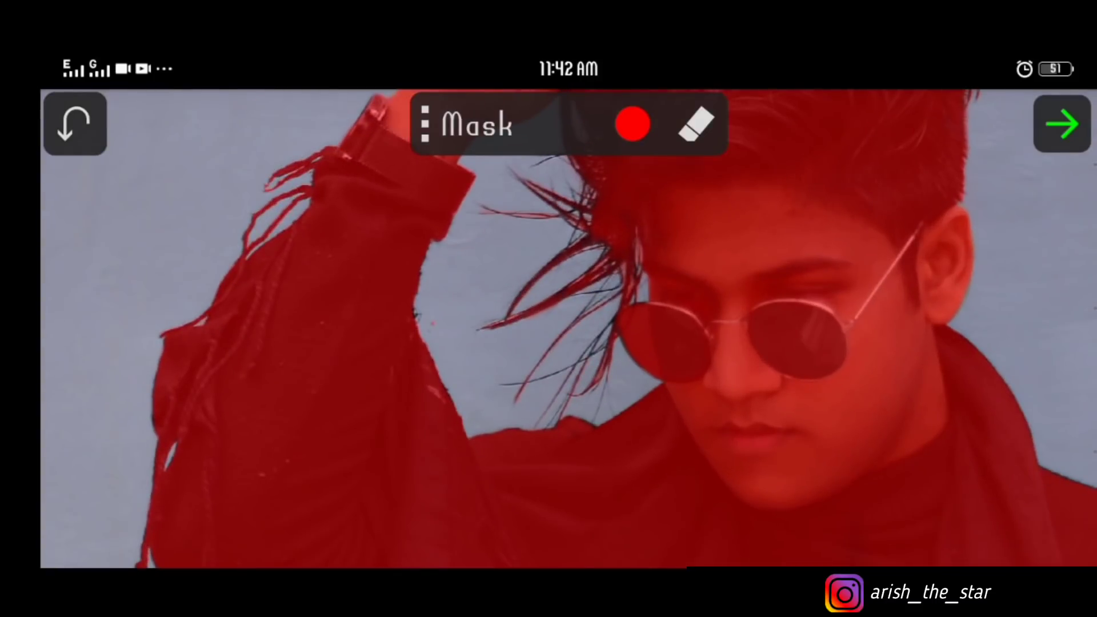
scroll(497, 335, "down", 10)
scroll(606, 299, "down", 2)
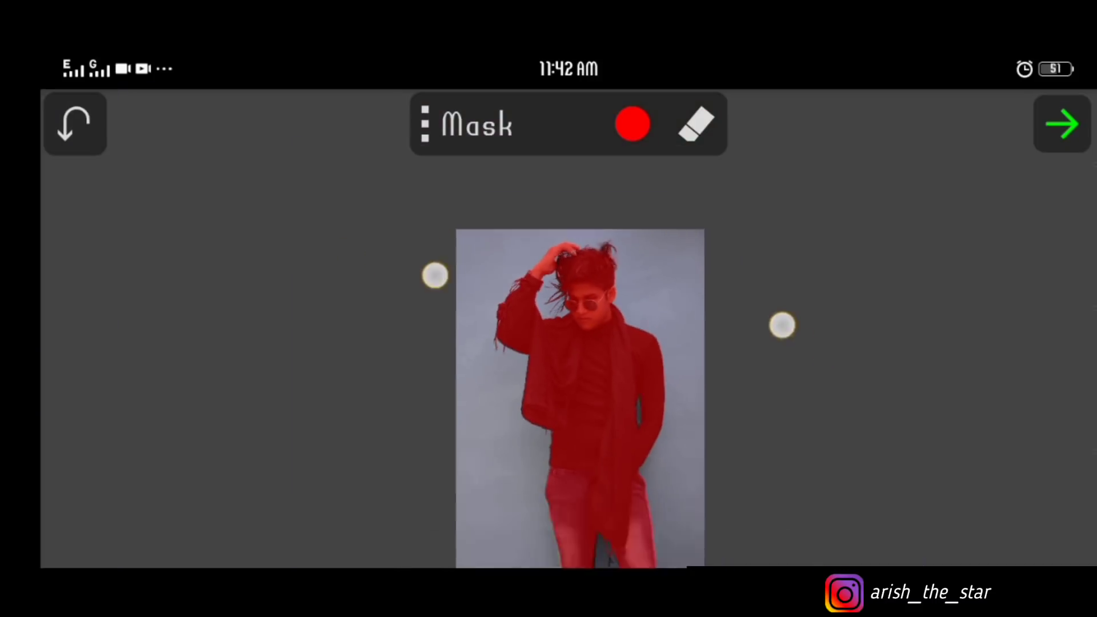
scroll(607, 299, "down", 2)
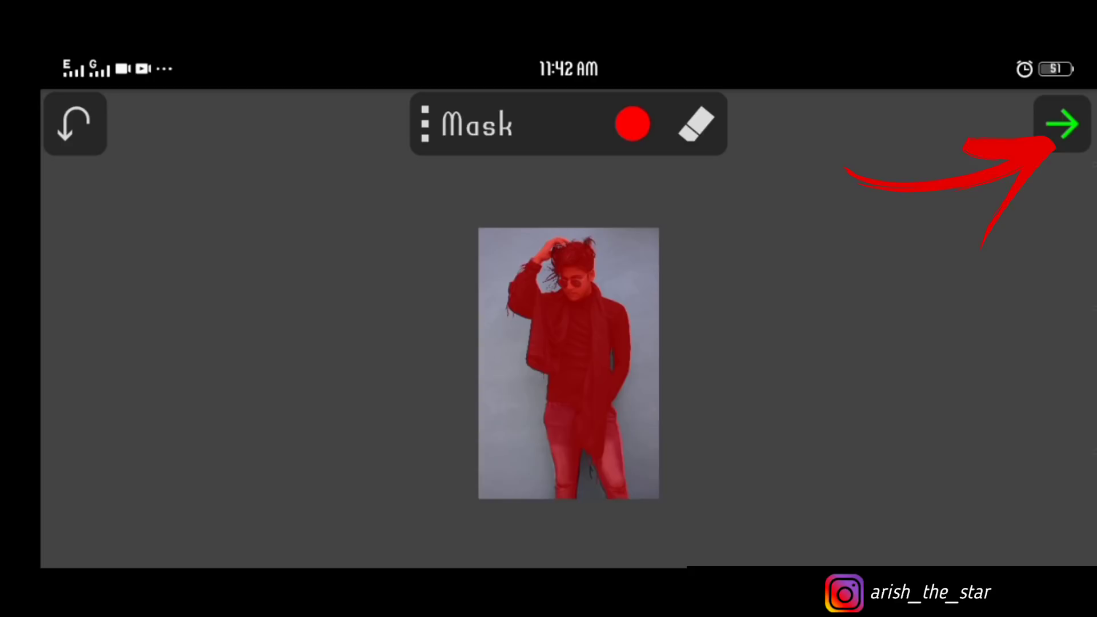
left_click(1062, 124)
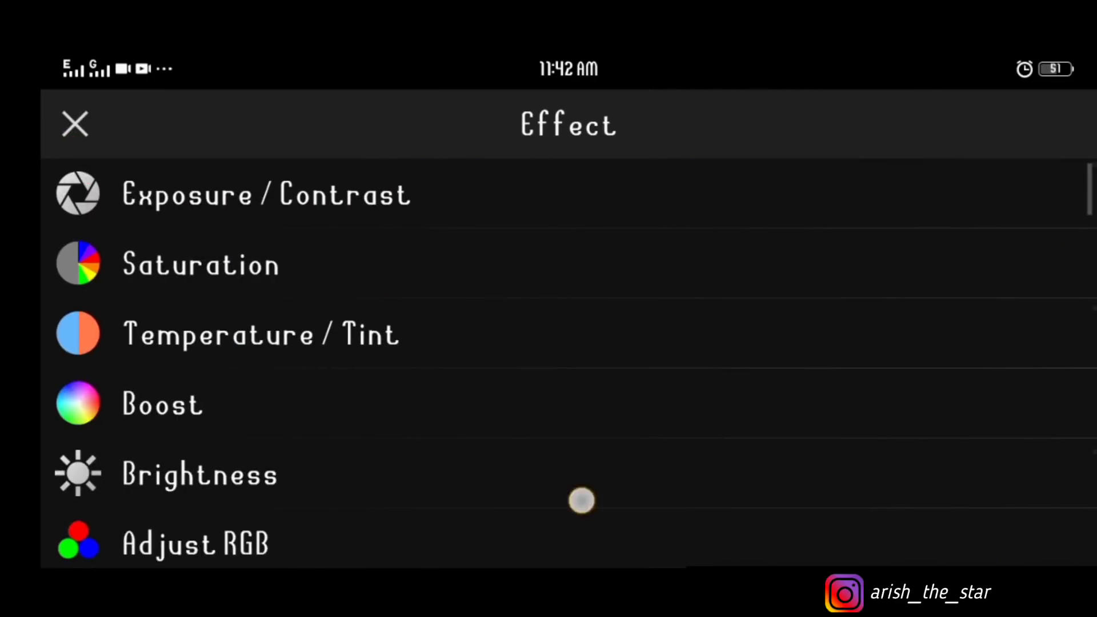
scroll(582, 500, "down", 15)
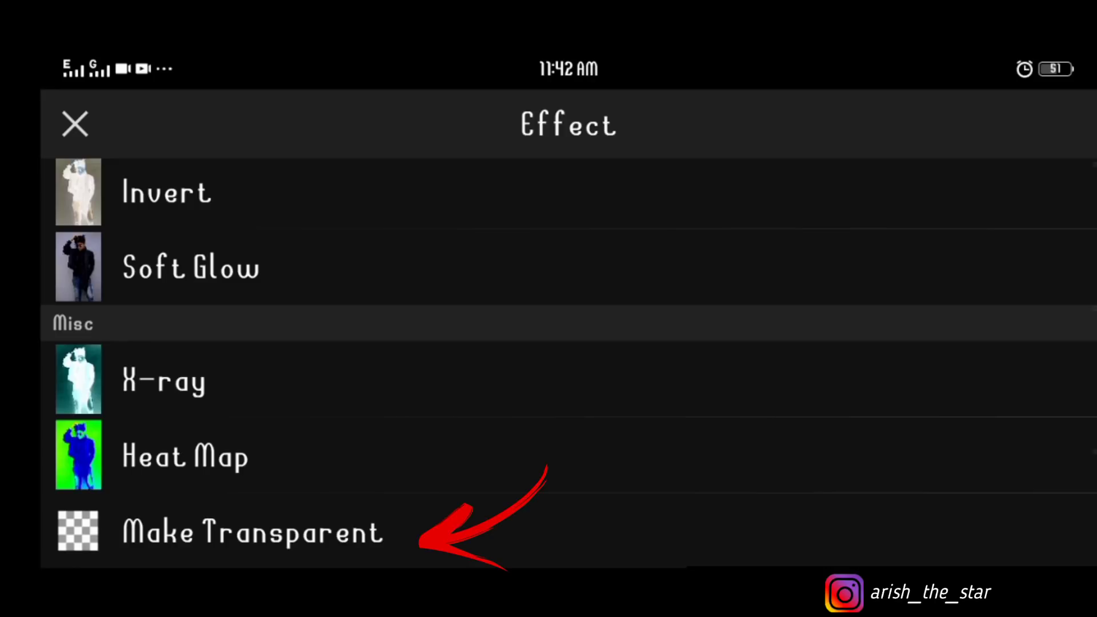
left_click(531, 538)
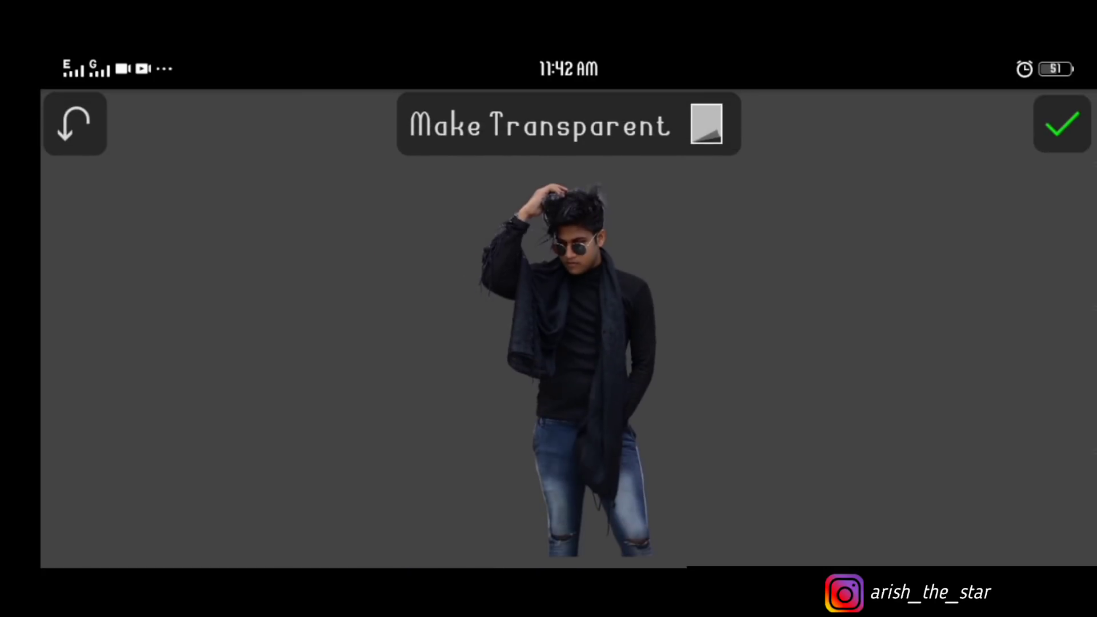
scroll(595, 300, "down", 3)
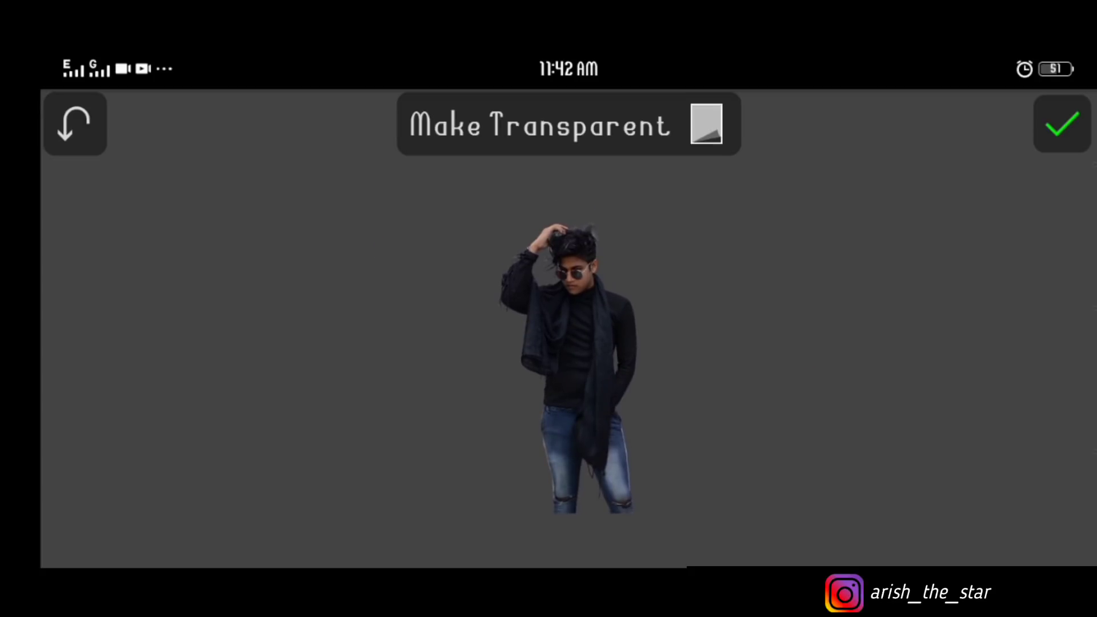
scroll(585, 348, "up", 5)
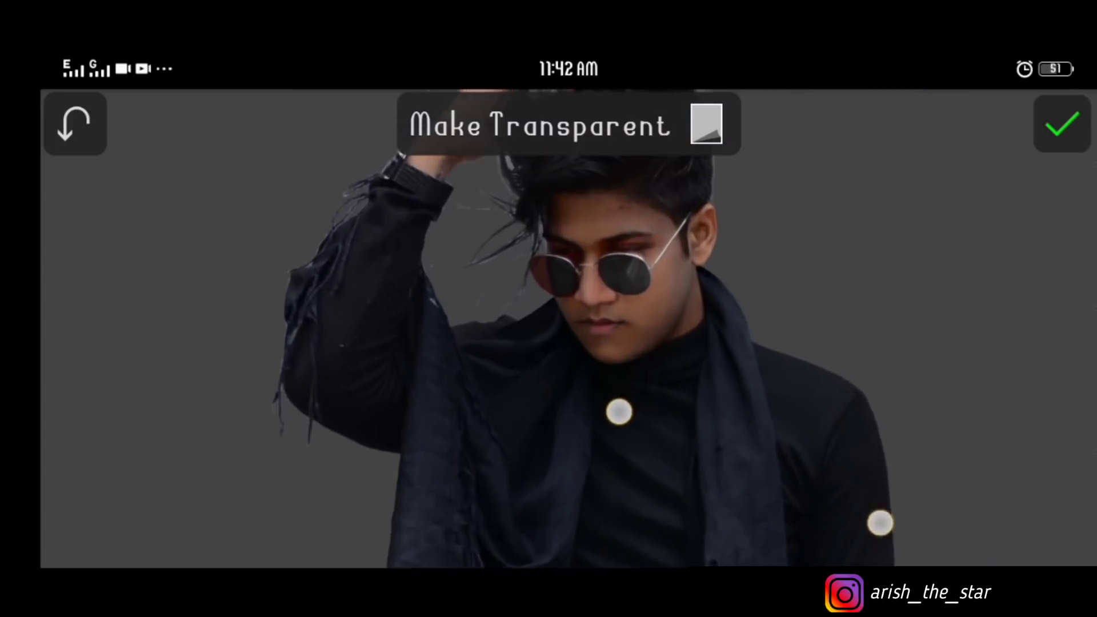
scroll(493, 200, "up", 5)
scroll(492, 200, "down", 10)
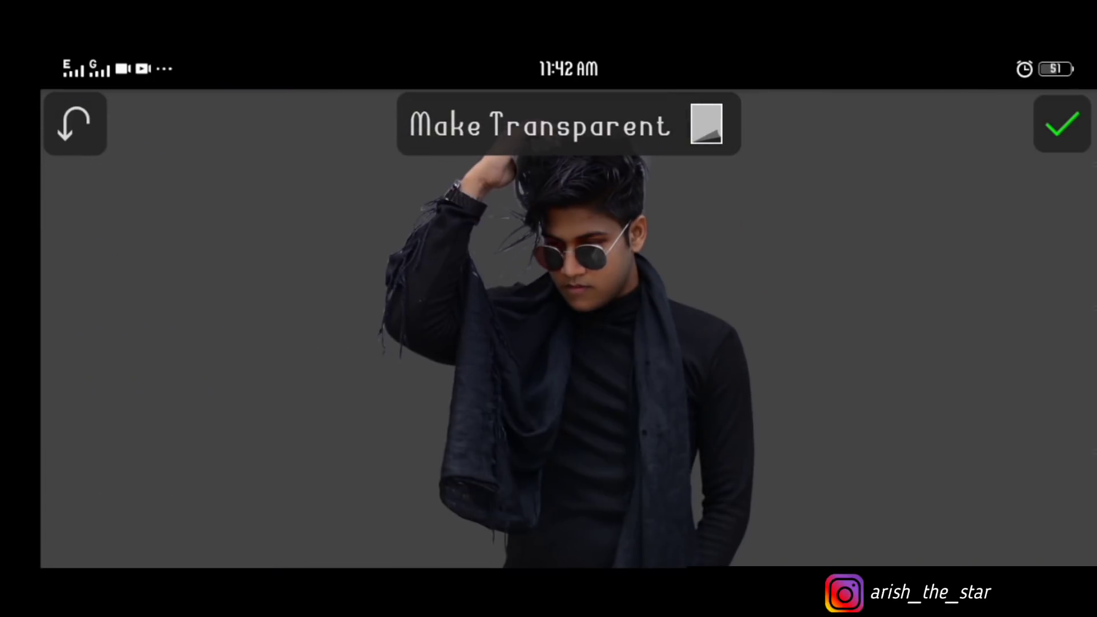
scroll(495, 263, "down", 5)
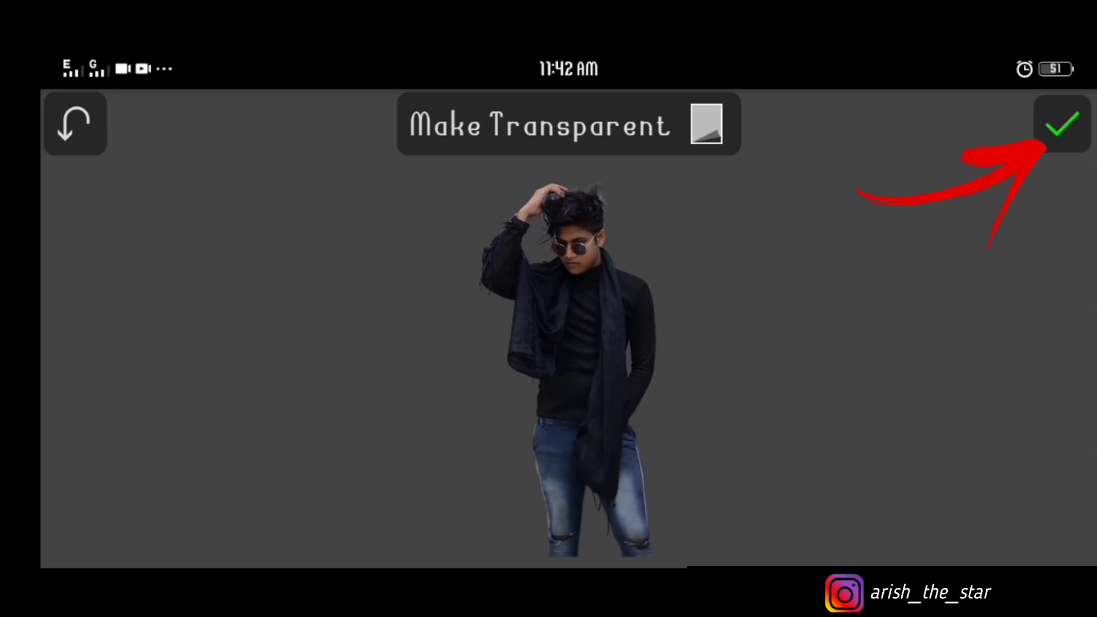
- Apply the transparent background and save the cut-out to the PicSayPro album
left_click(1061, 124)
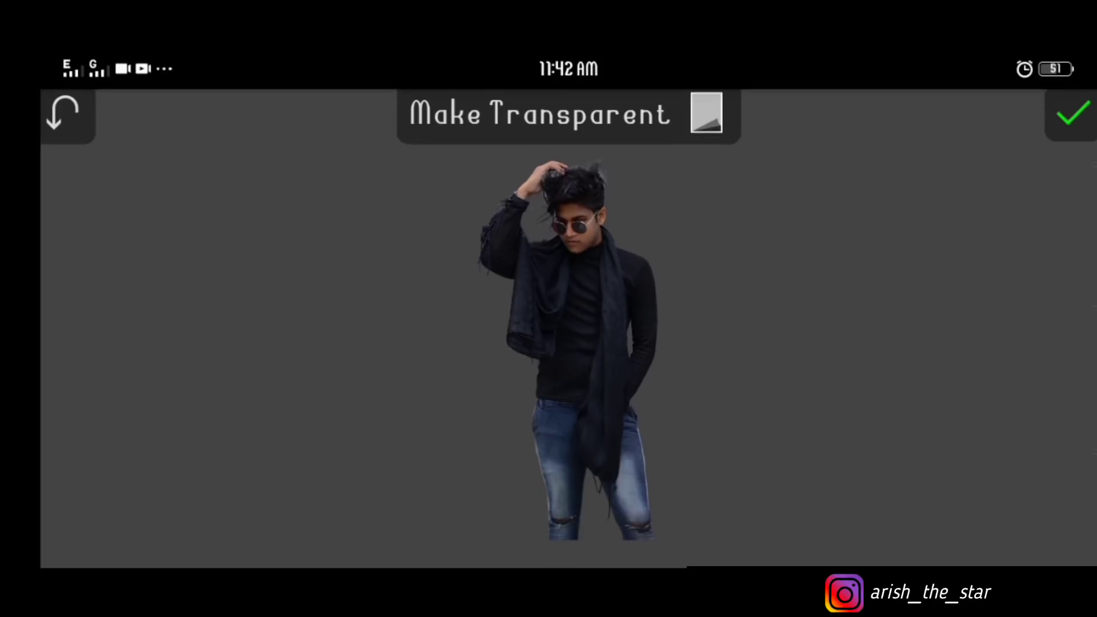
left_click(840, 534)
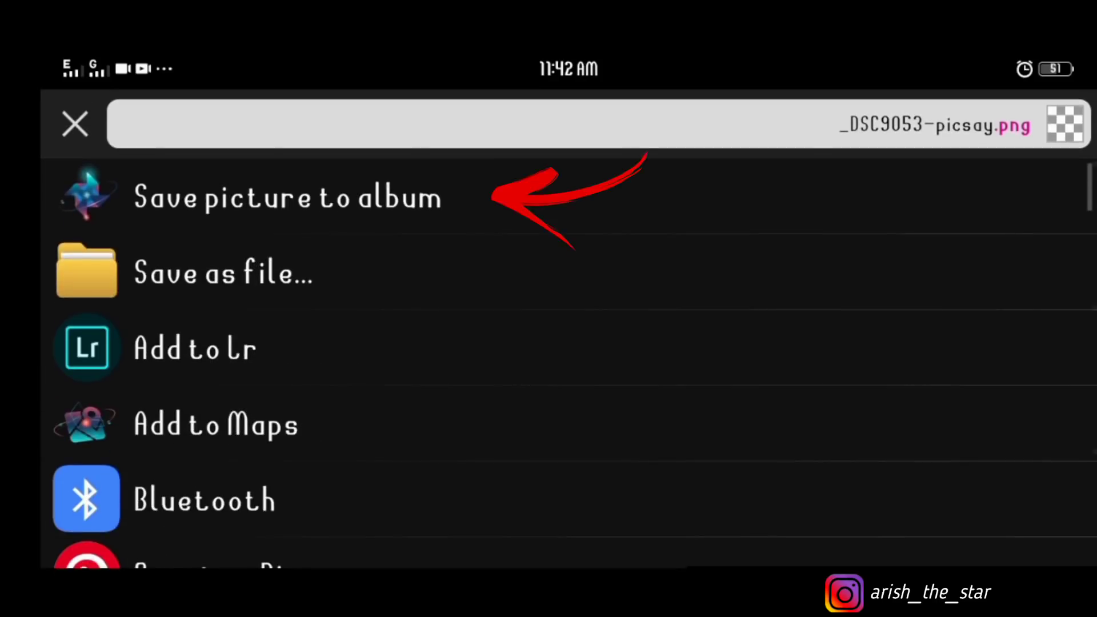
left_click(686, 194)
left_click(761, 189)
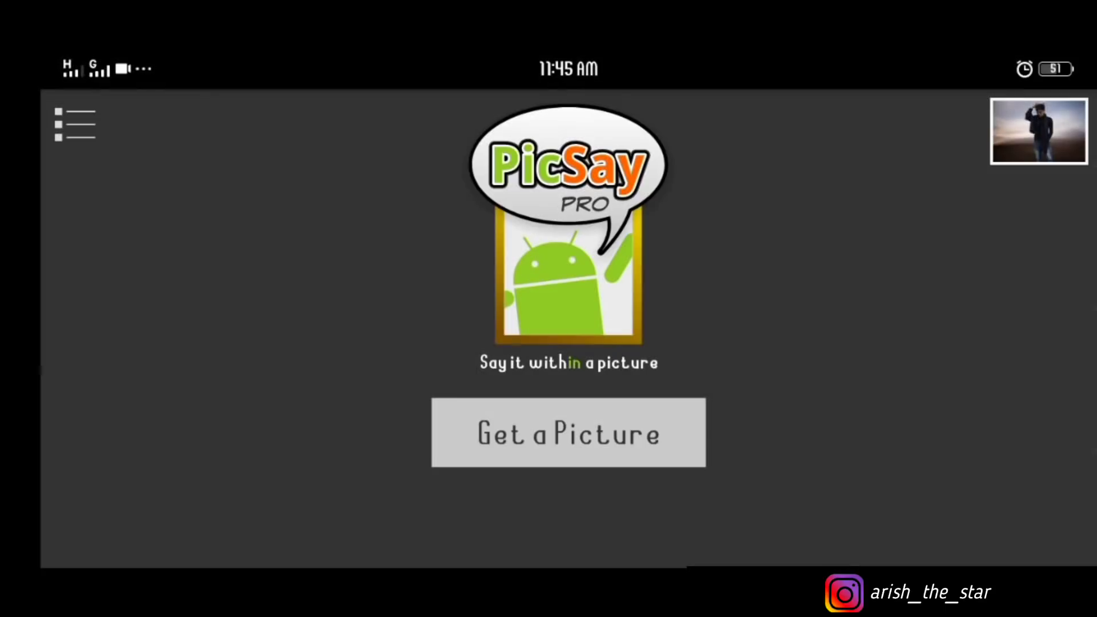
- Import the hazy sky and desert photo from Pictures > Download at Maximum size
left_click(617, 437)
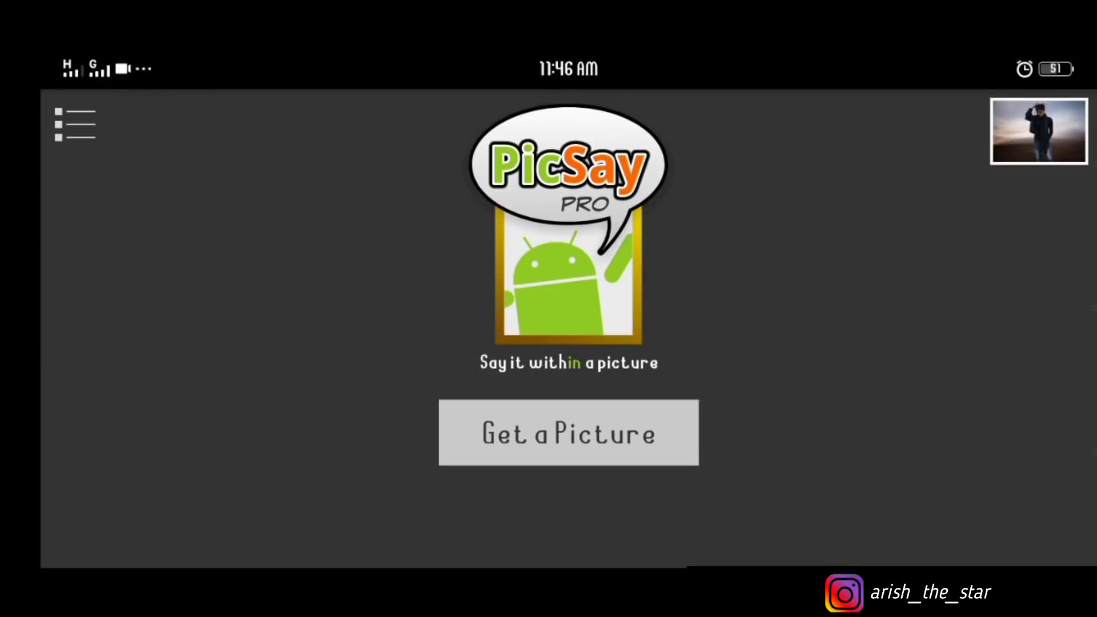
left_click(388, 415)
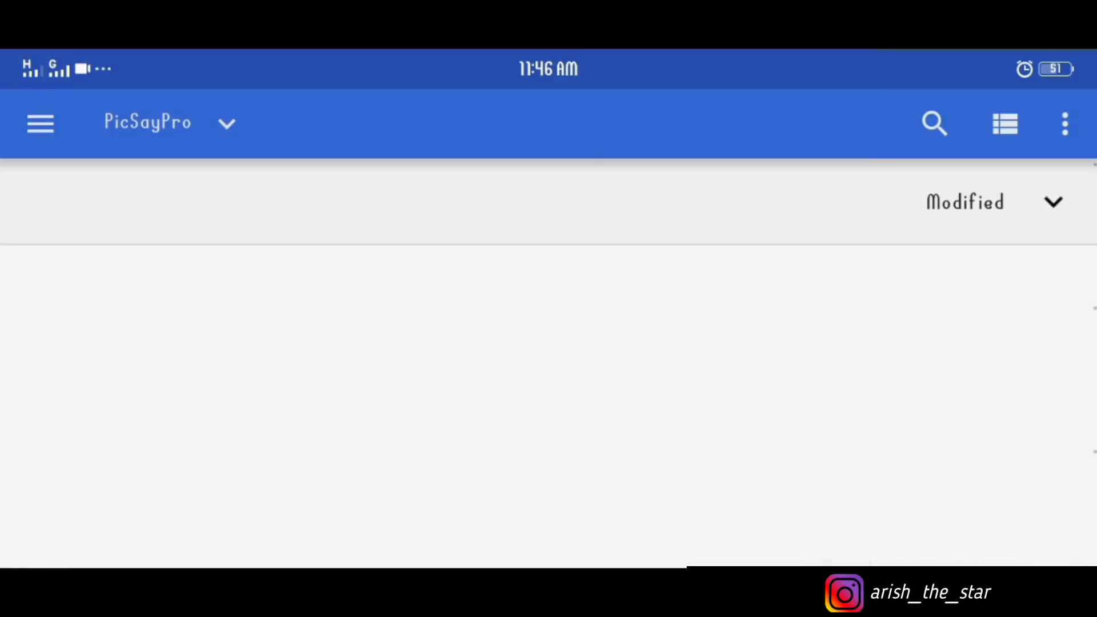
left_click(215, 122)
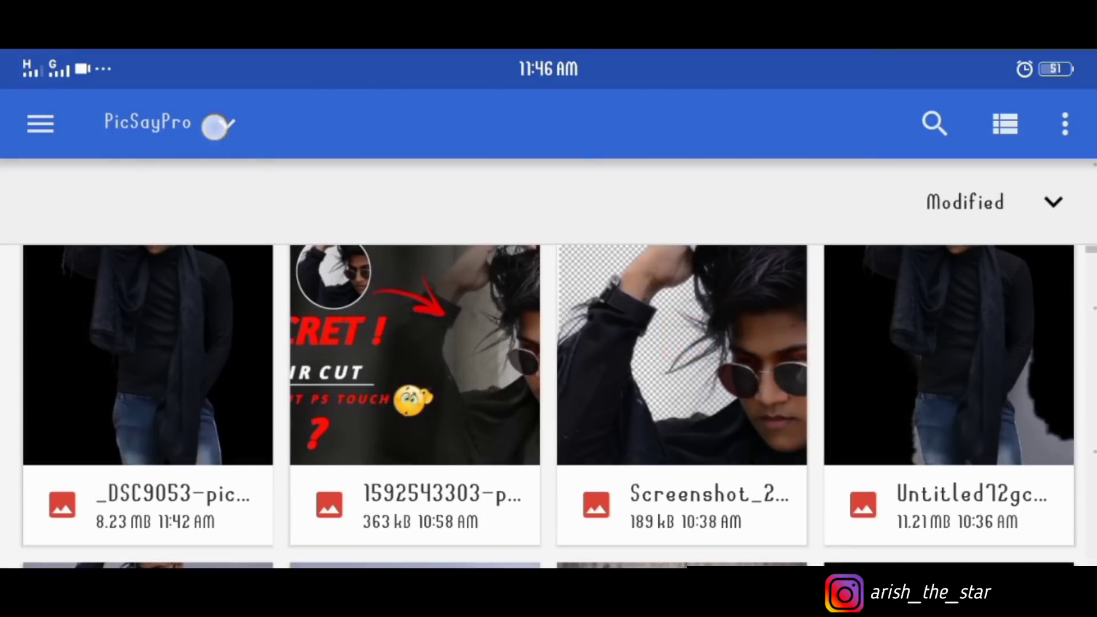
left_click(173, 139)
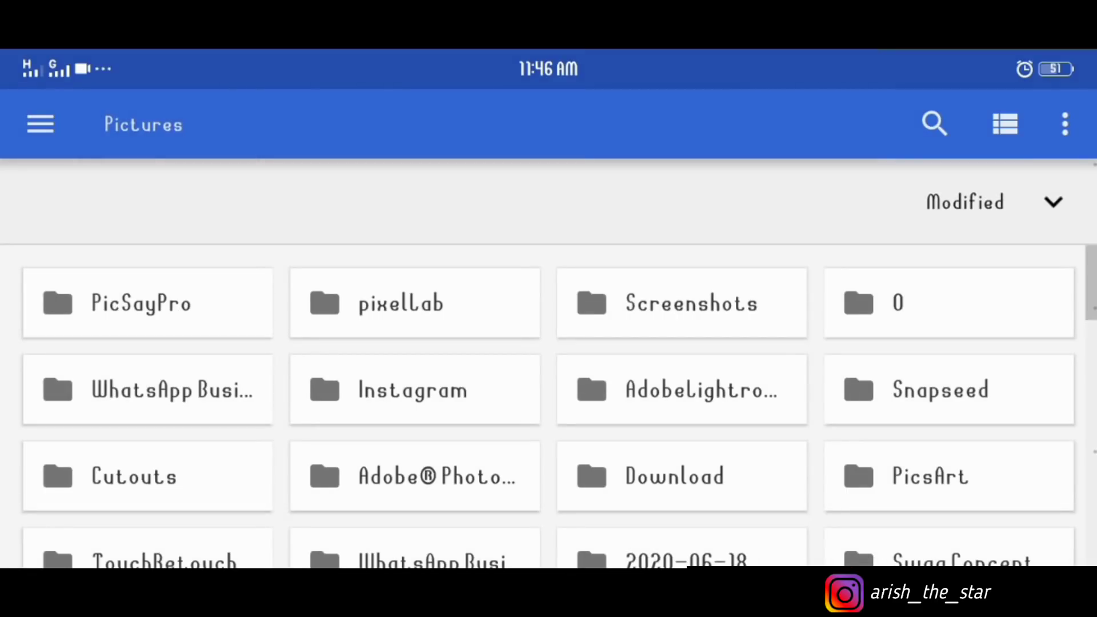
left_click(674, 476)
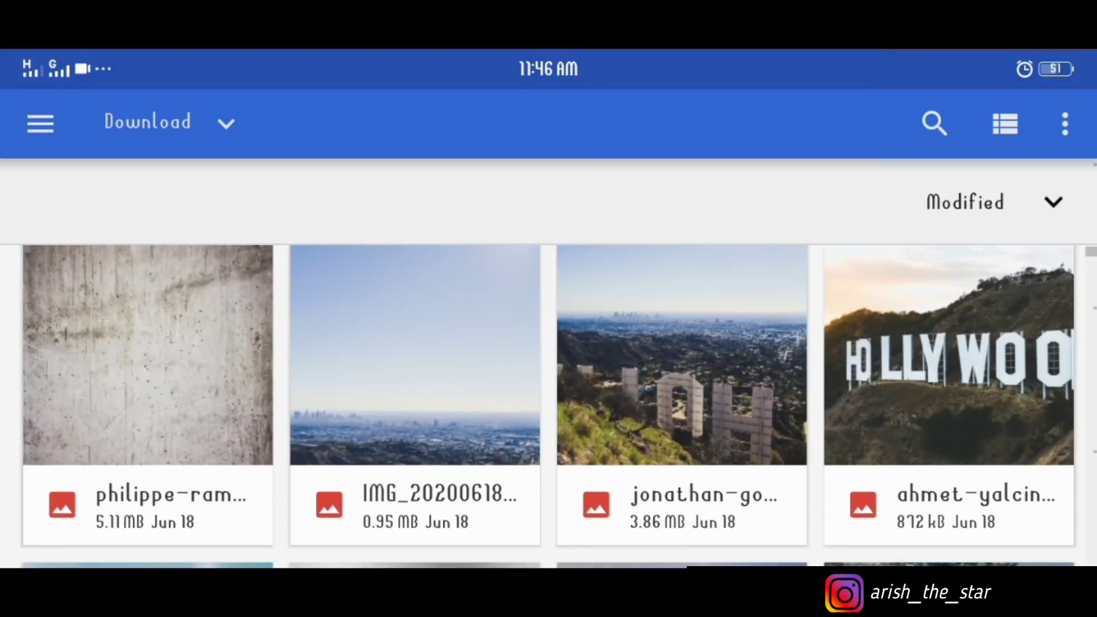
scroll(549, 400, "down", 5)
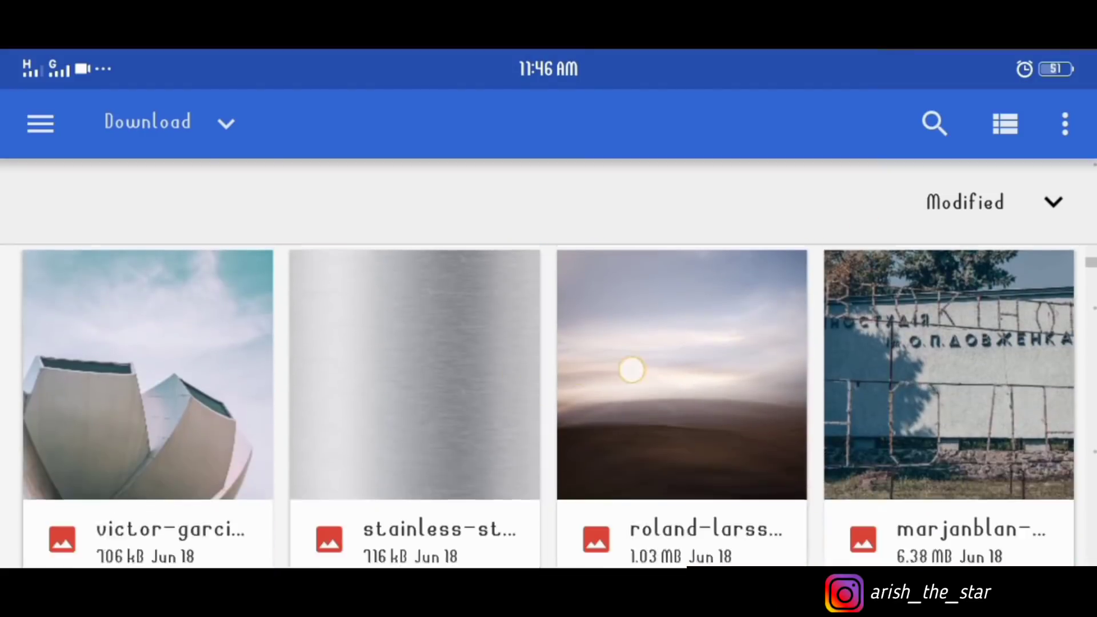
left_click(631, 370)
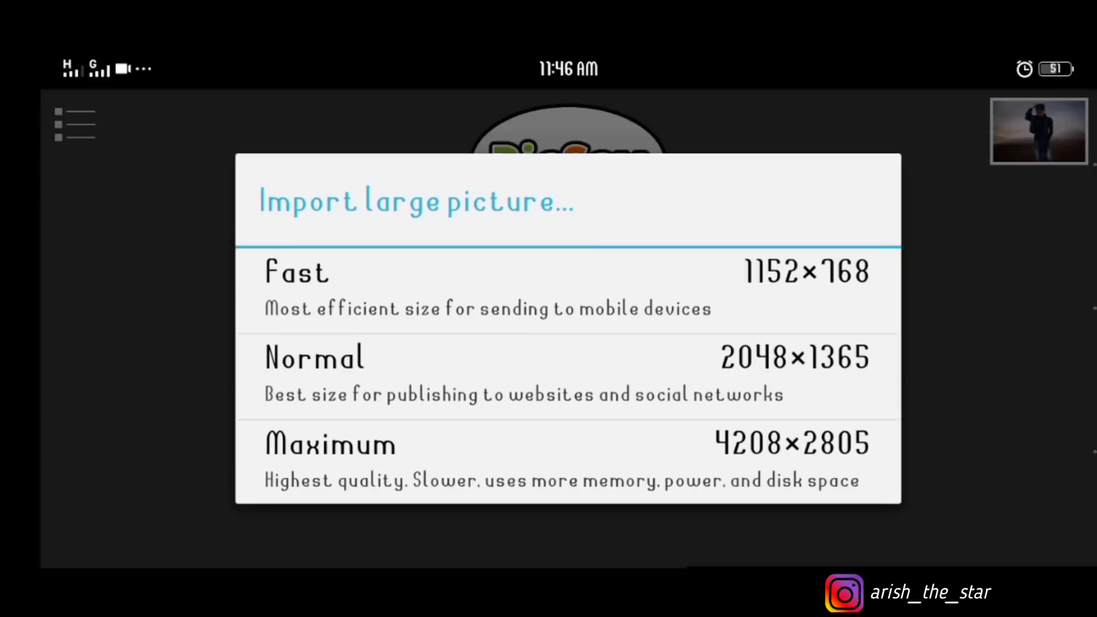
left_click(722, 457)
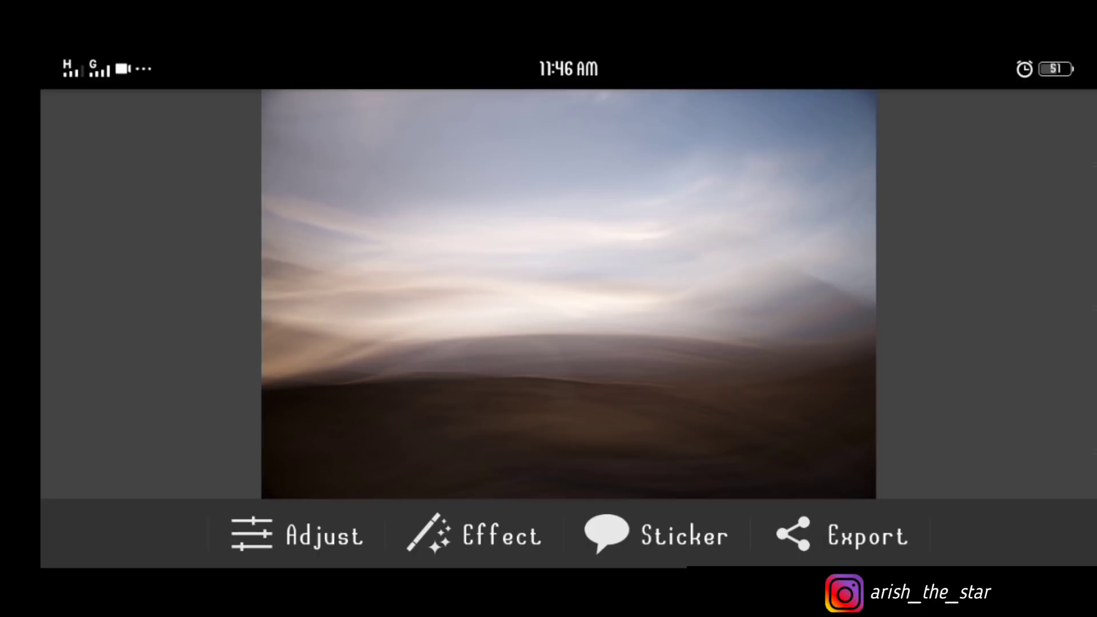
- Insert the _DSC9053 cut-out from the PicSayPro folder via Effect > Insert Picture
left_click(475, 535)
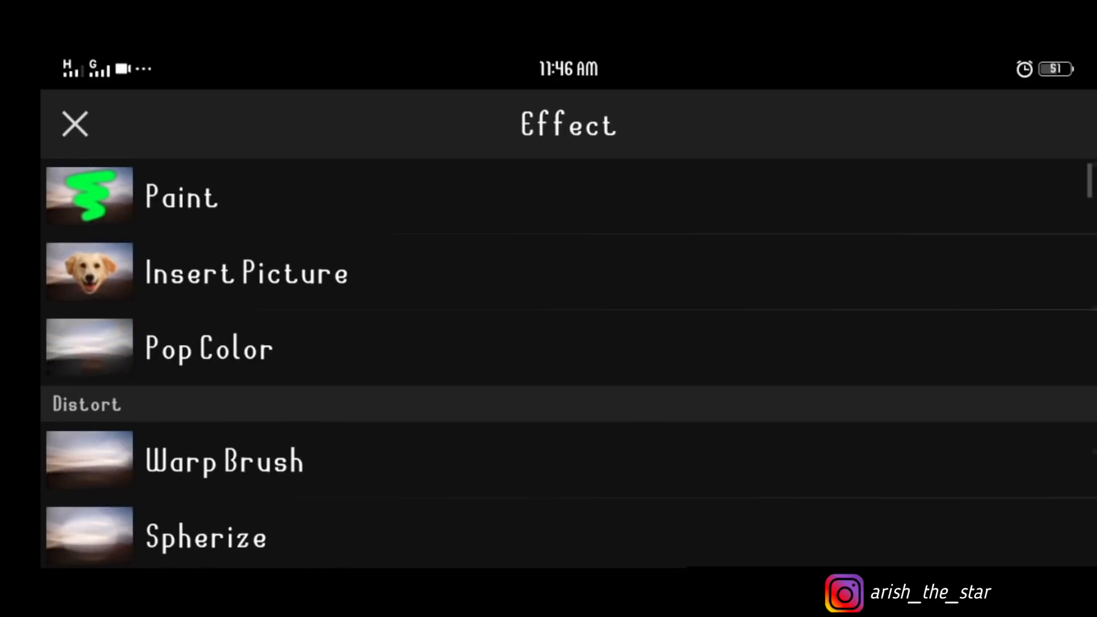
left_click(246, 272)
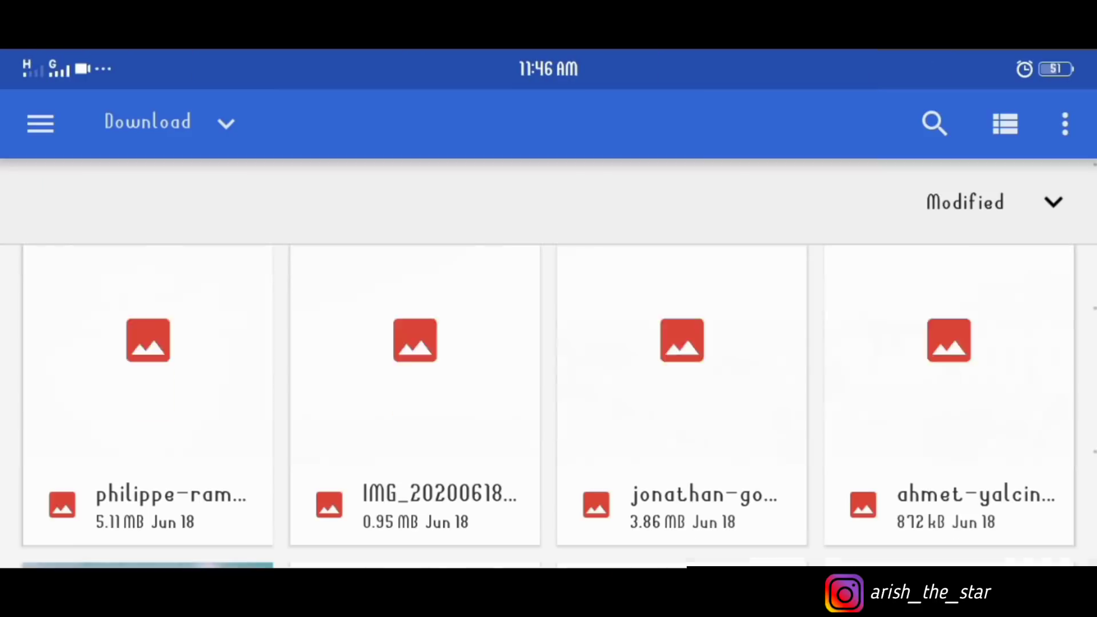
left_click(191, 125)
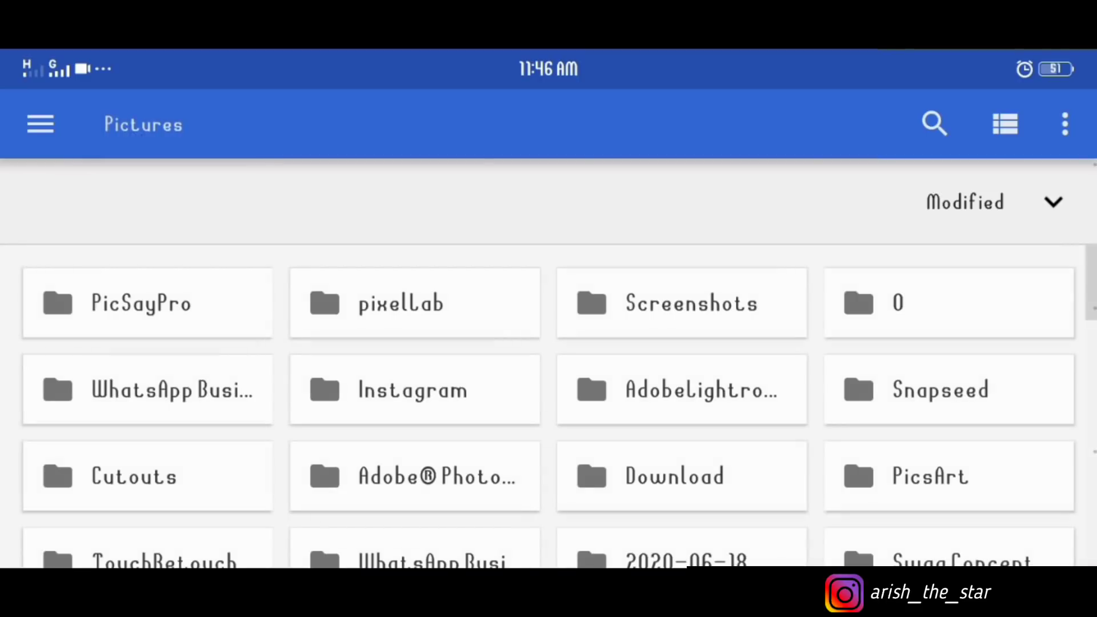
left_click(186, 294)
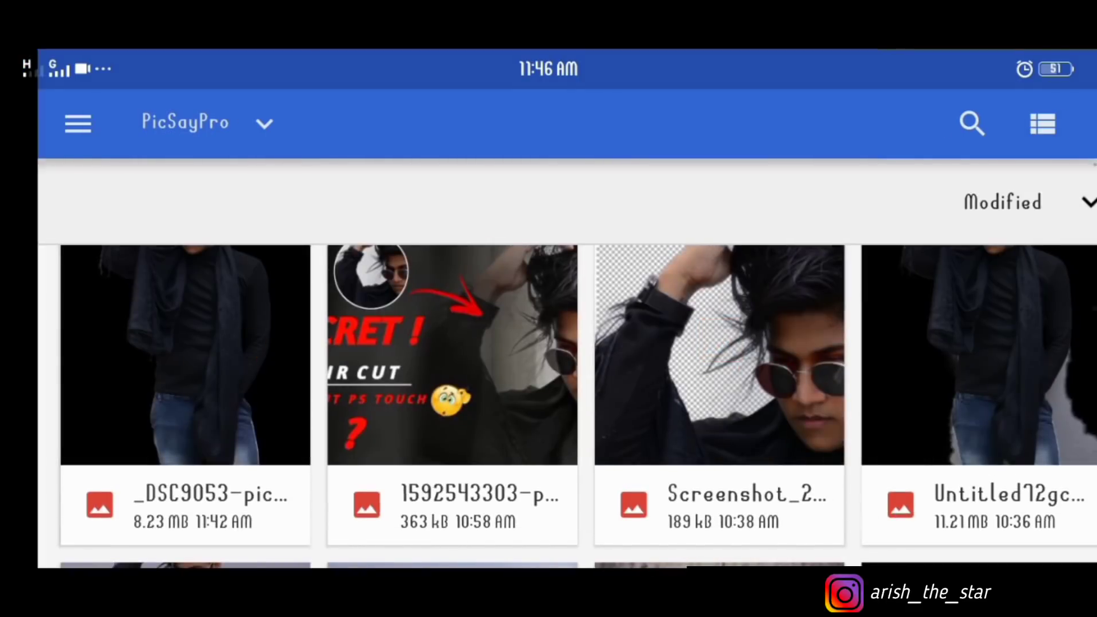
left_click(148, 354)
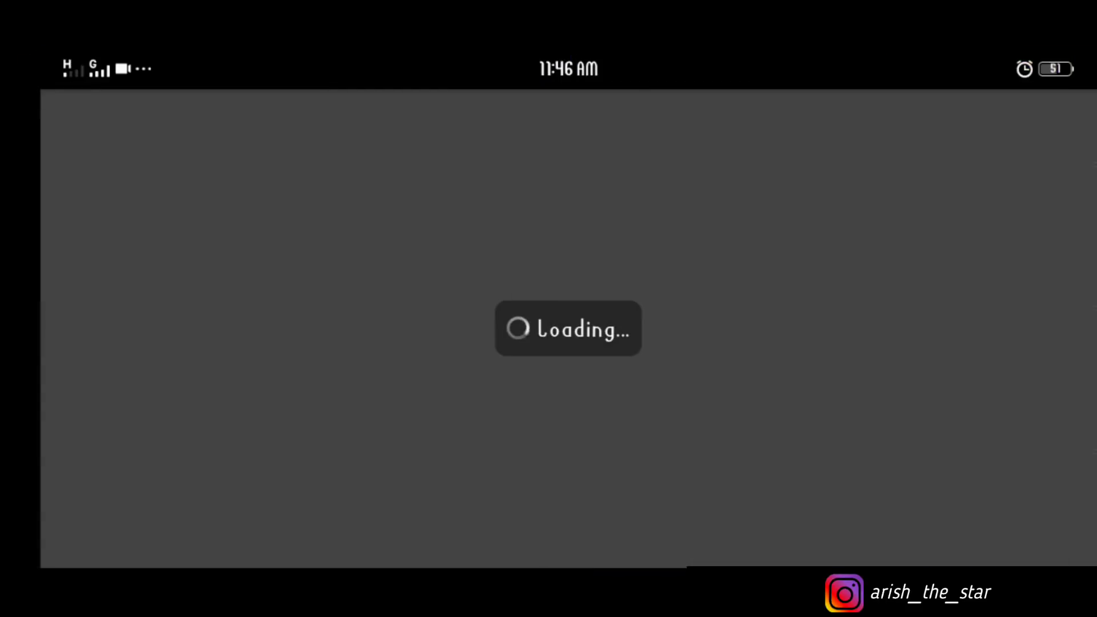
- Resize and drag the man so his feet touch the bottom edge, confirm, and decline Save Cutout
left_click(1061, 128)
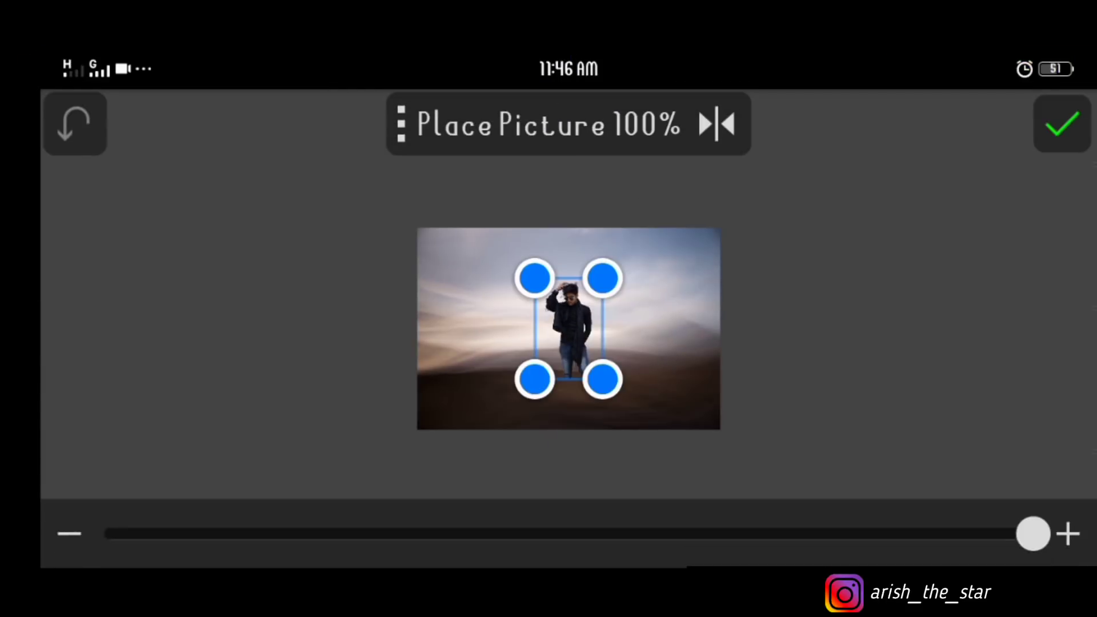
scroll(662, 212, "up", 5)
scroll(664, 391, "up", 3)
scroll(572, 285, "down", 5)
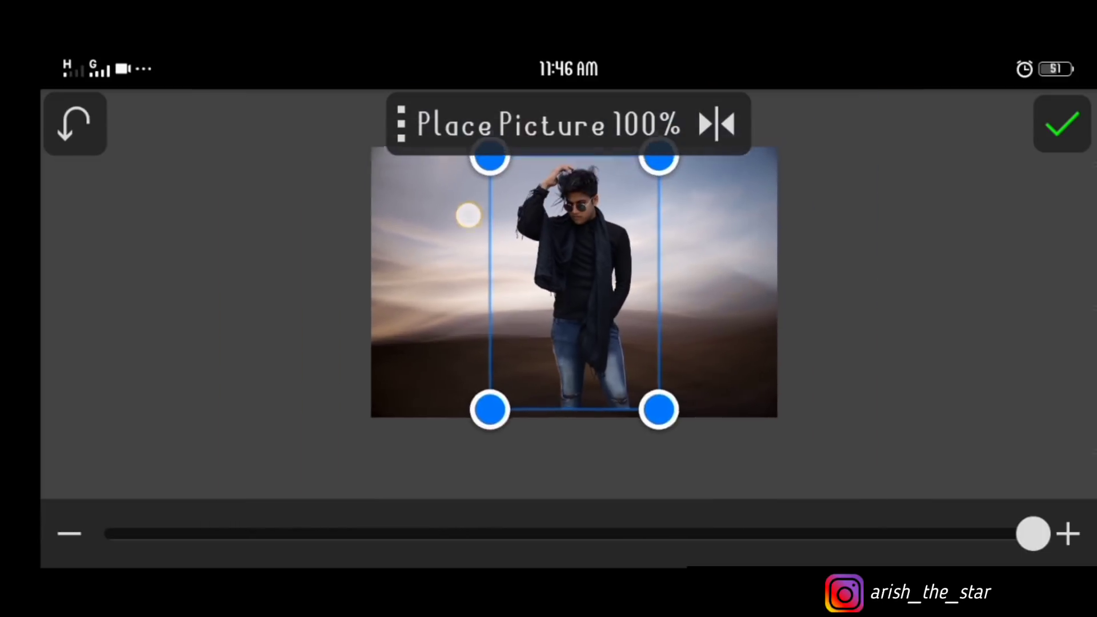
left_click_drag(581, 294, 577, 316)
left_click(1060, 122)
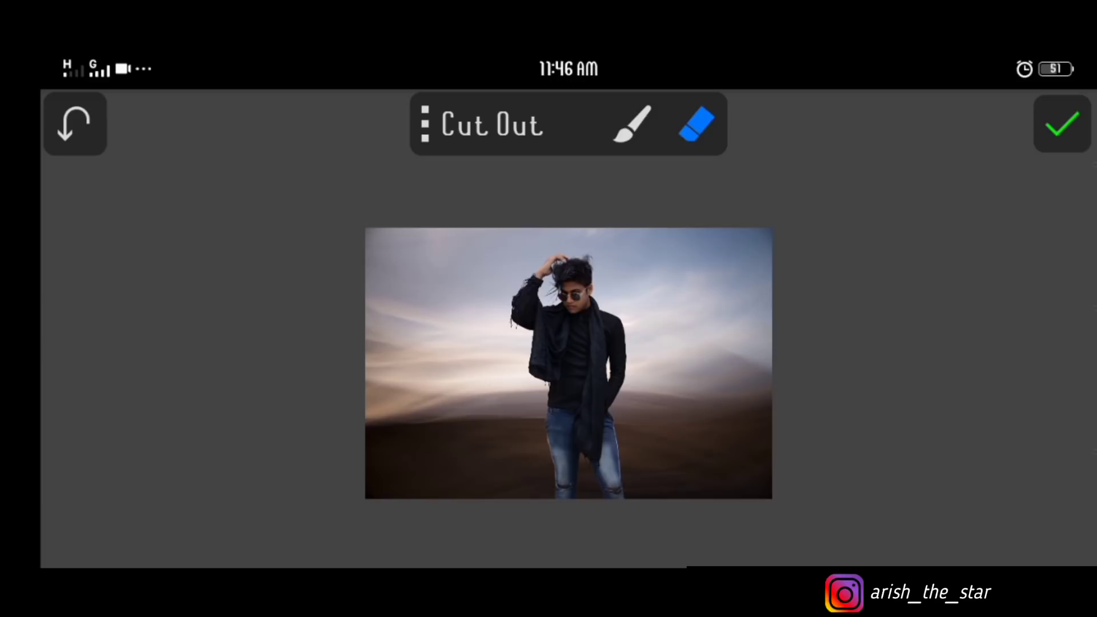
left_click(1048, 117)
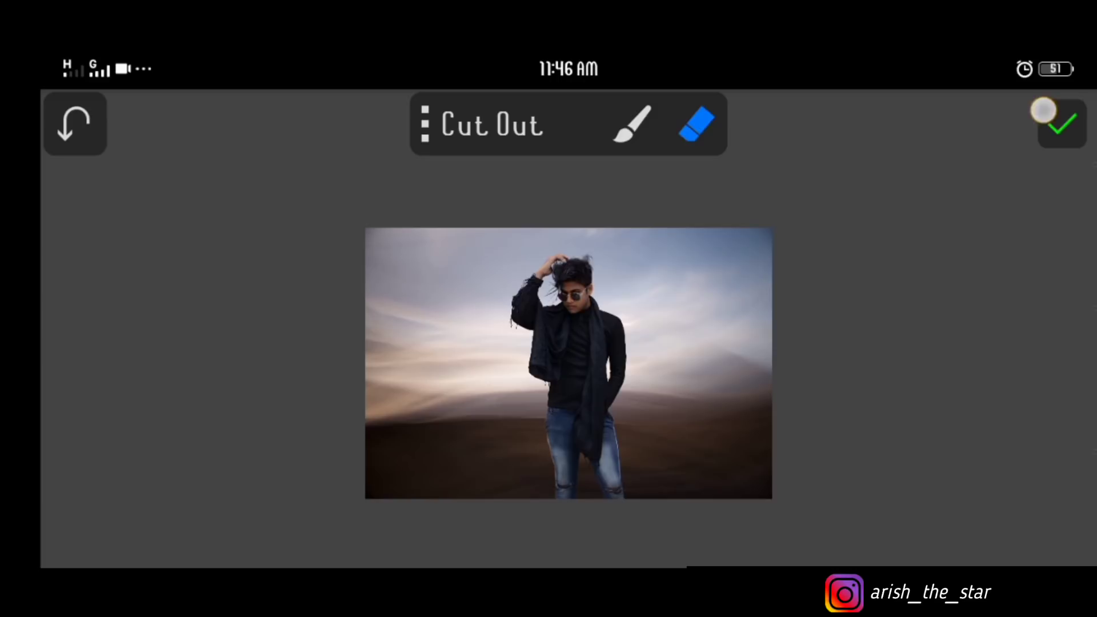
left_click(402, 423)
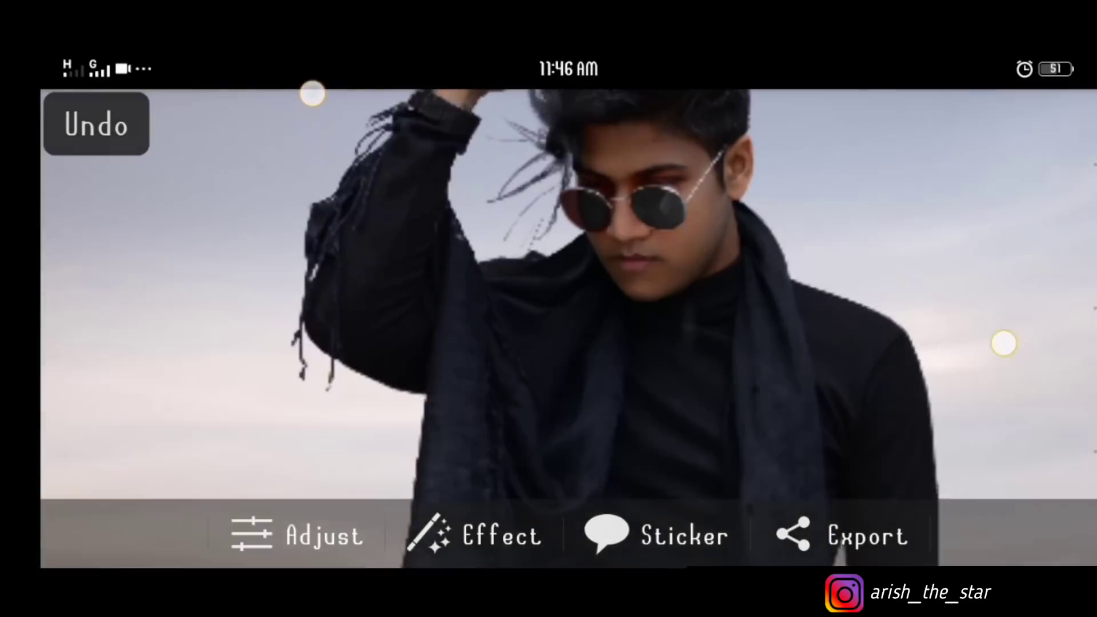